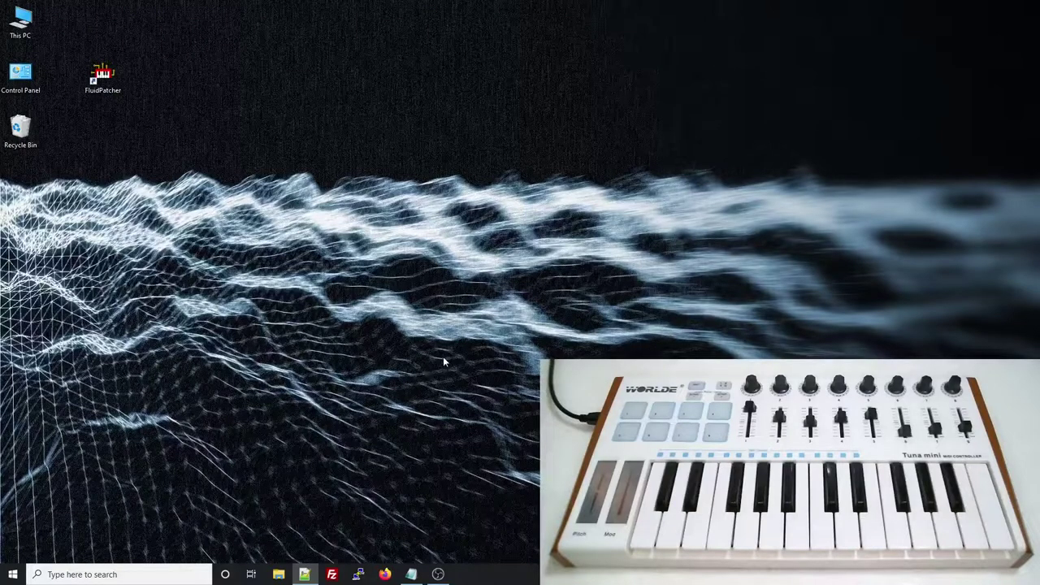
- Launch FluidPatcher and open its configuration settings, enlarged to show more lines
{"action": "double_click", "coordinate": [96, 75]}
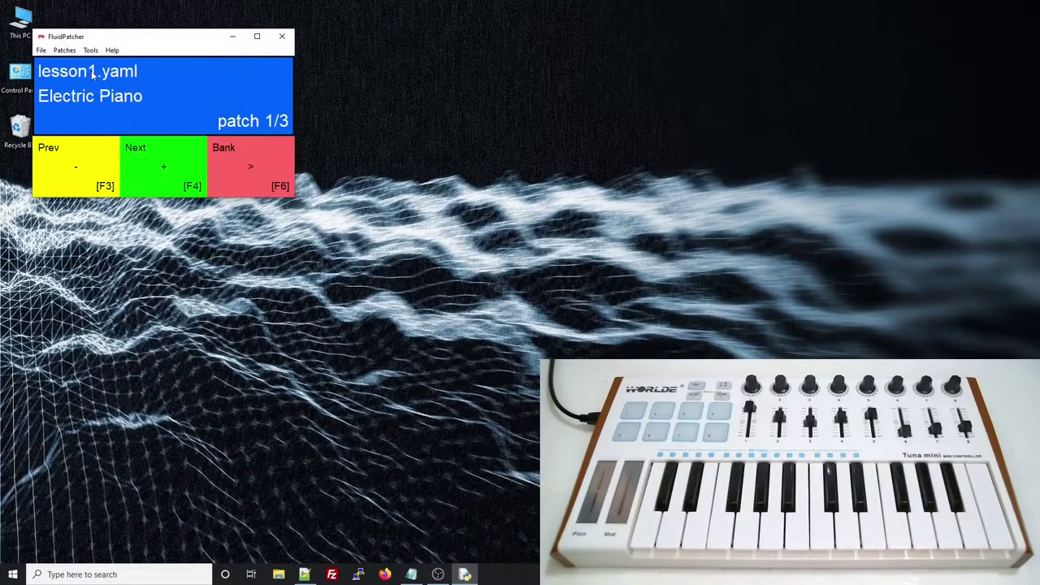
{"action": "left_click_drag", "start_coordinate": [166, 42], "coordinate": [308, 55]}
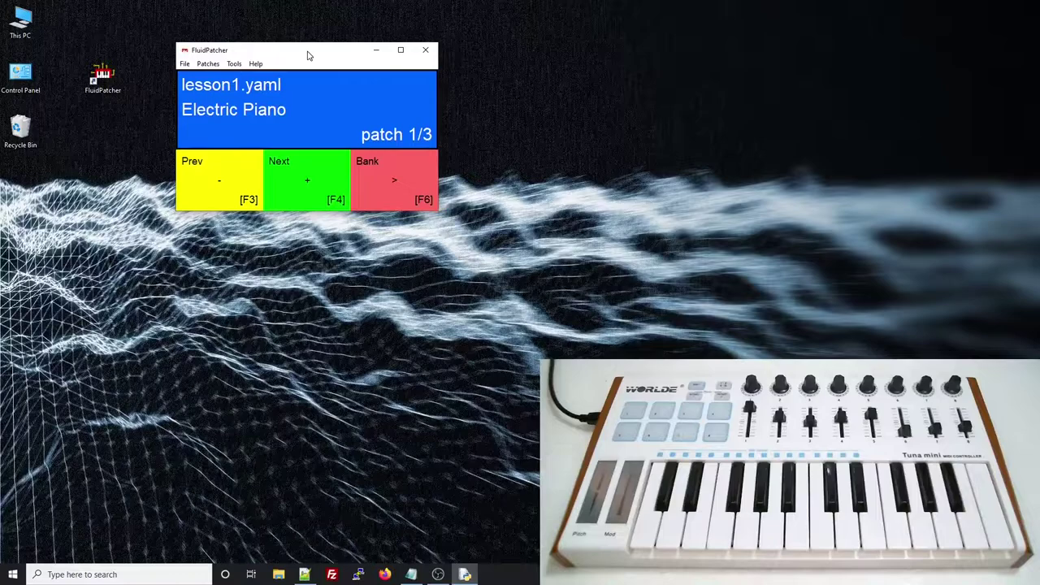
{"action": "left_click", "coordinate": [234, 64]}
{"action": "left_click", "coordinate": [255, 127]}
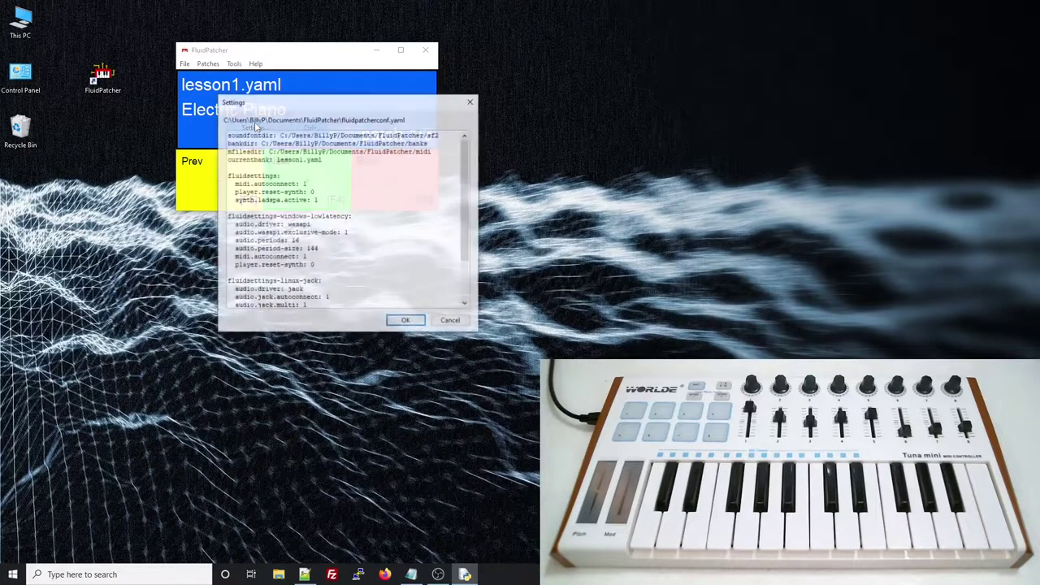
{"action": "left_click_drag", "start_coordinate": [473, 333], "coordinate": [493, 408]}
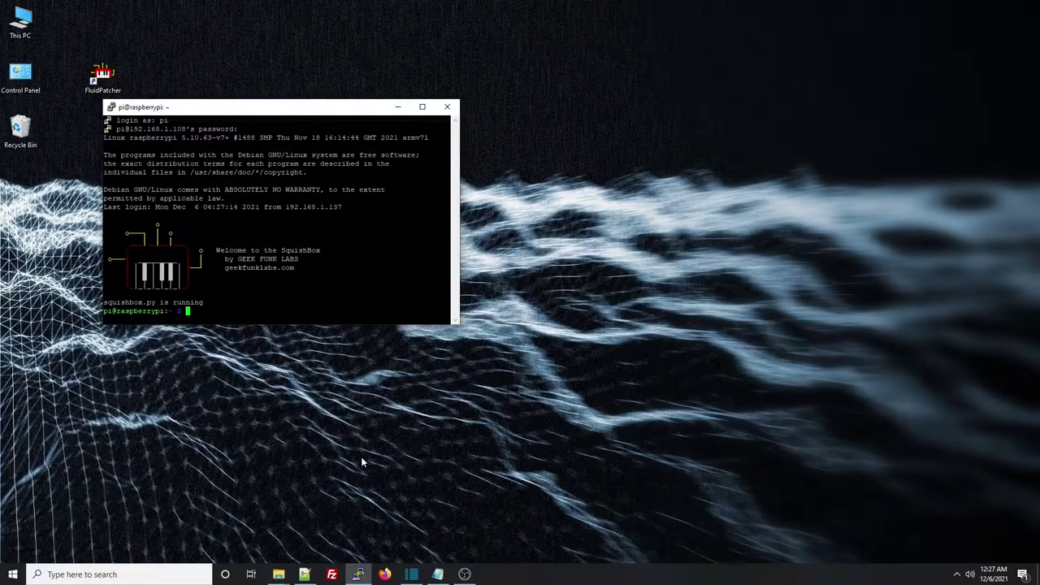
- List the SquishBox folder and view squishboxconf.yaml, also through SquishBox Manager
{"action": "type", "text": "cd SquishBox/"}
{"action": "key", "text": "Return"}
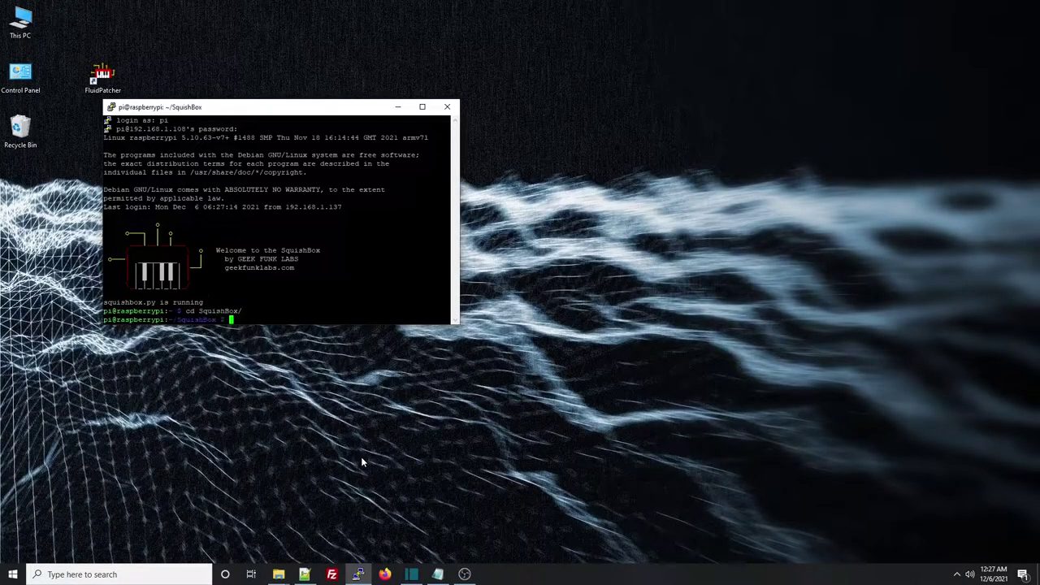
{"action": "type", "text": "ls"}
{"action": "key", "text": "Return"}
{"action": "type", "text": "vim squishboxconf.yaml"}
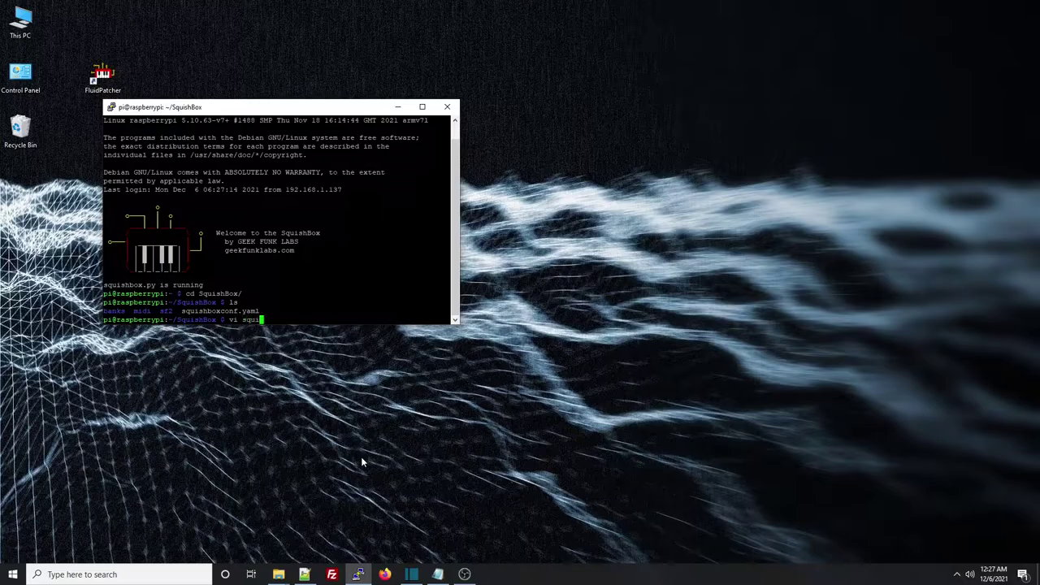
{"action": "key", "text": "Return"}
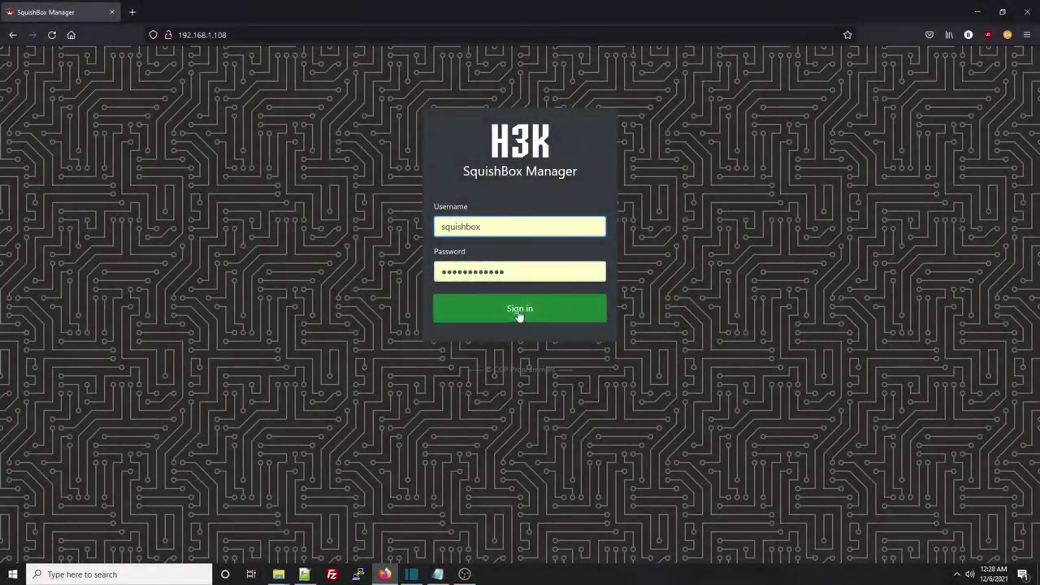
{"action": "left_click", "coordinate": [518, 314]}
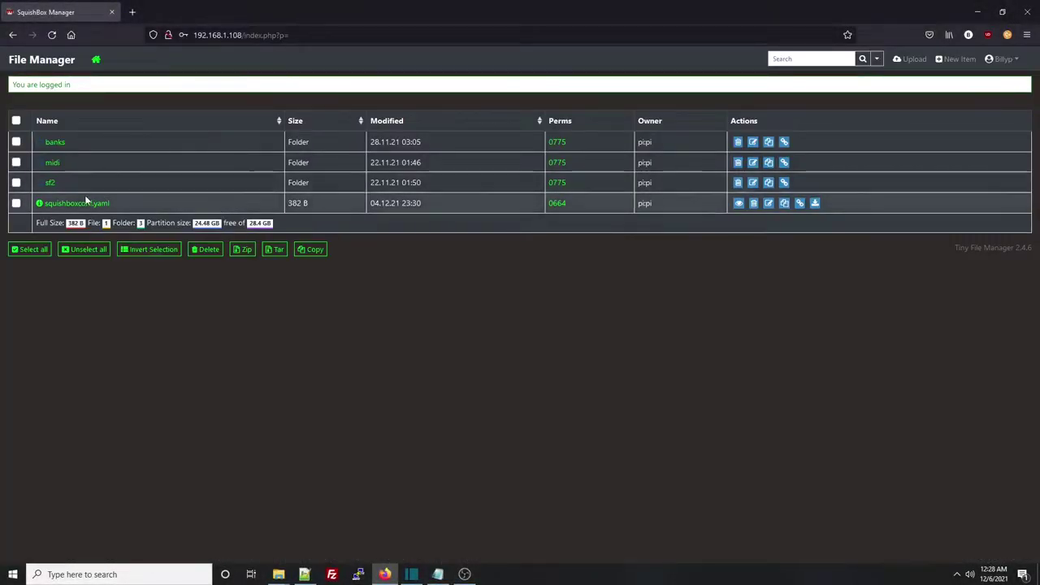
{"action": "left_click", "coordinate": [81, 203]}
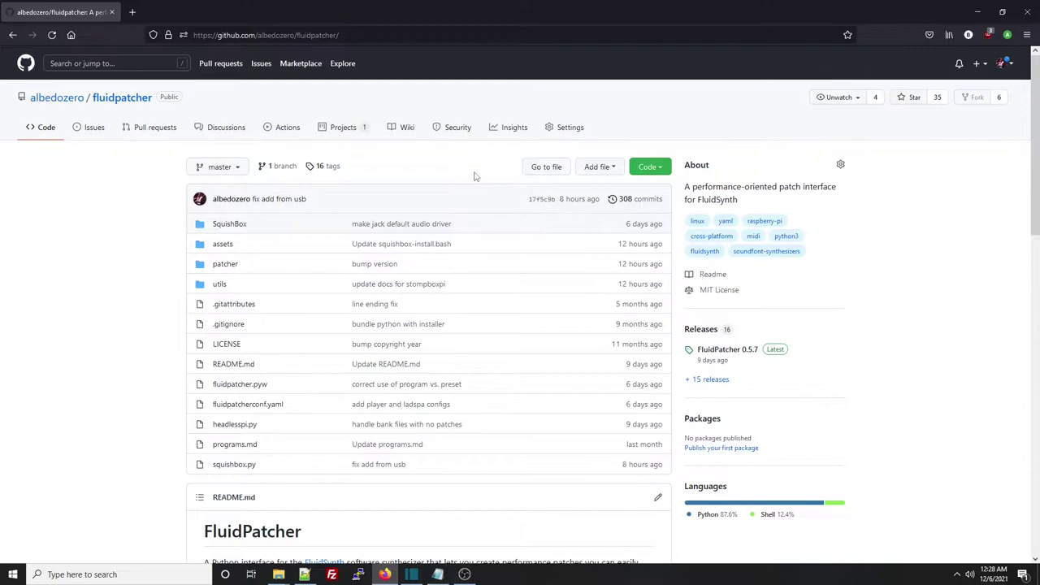
- Open the fluidpatcher wiki's Config Files section in file_formats.md
{"action": "left_click", "coordinate": [406, 128]}
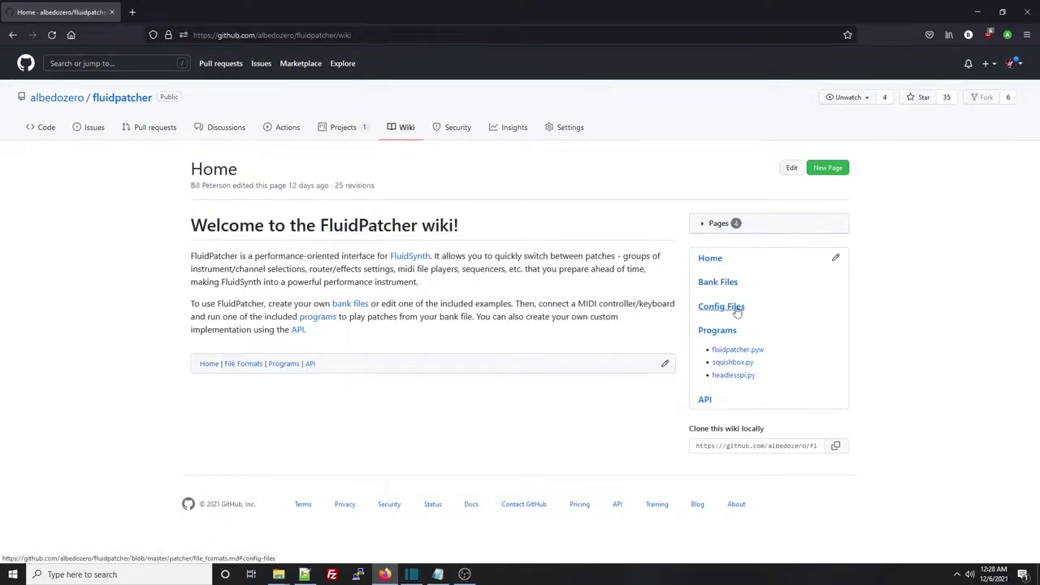
{"action": "left_click", "coordinate": [736, 307]}
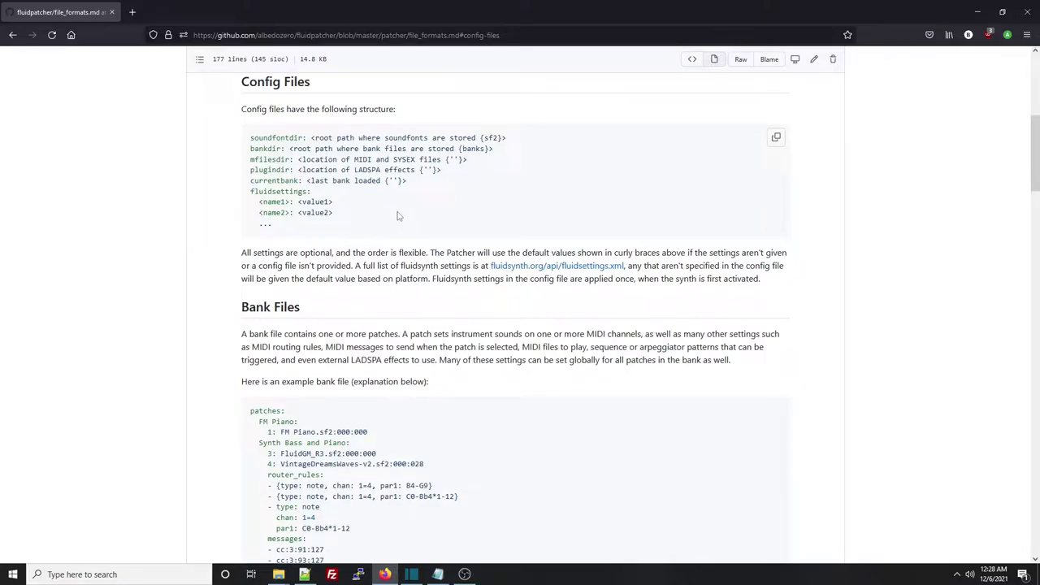
- Open the fluidsynth.org fluidsettings reference to read the full settings list
{"action": "left_click", "coordinate": [539, 266]}
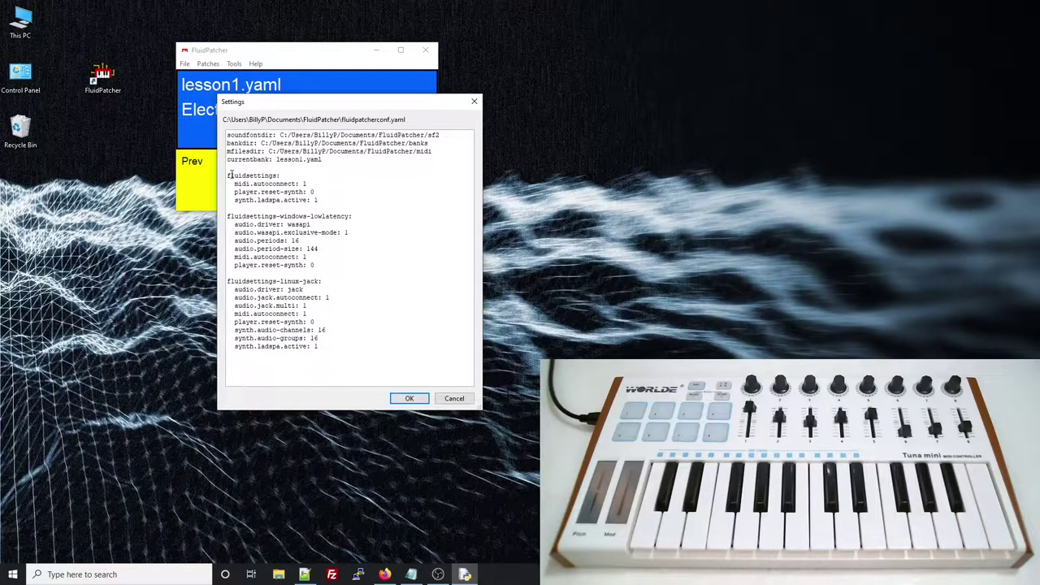
- Delete the windows-lowlatency and linux-jack blocks, keep fluidsettings, and save the configuration
{"action": "left_click_drag", "start_coordinate": [228, 175], "coordinate": [368, 201]}
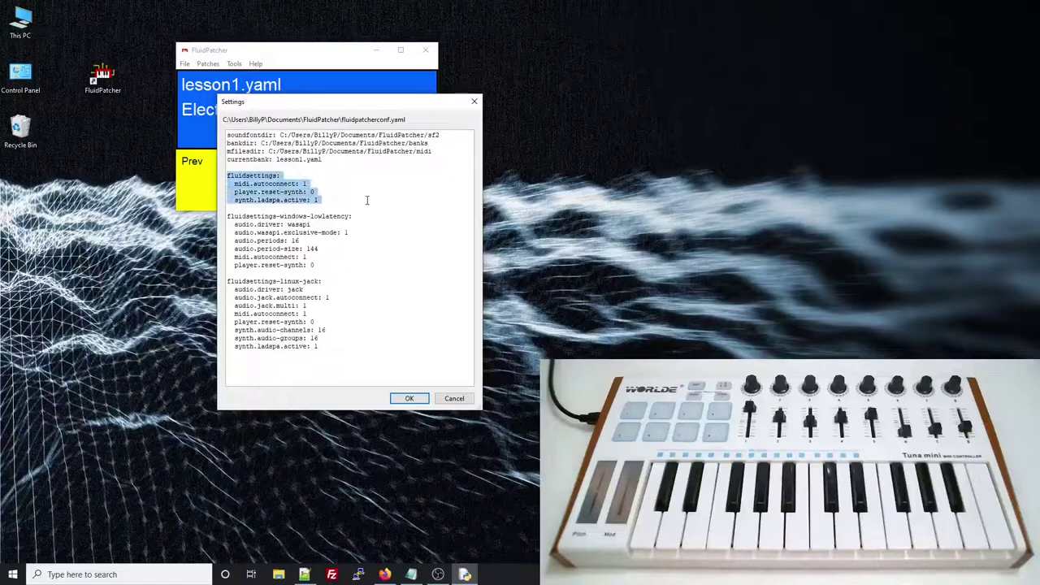
{"action": "key", "text": "Delete"}
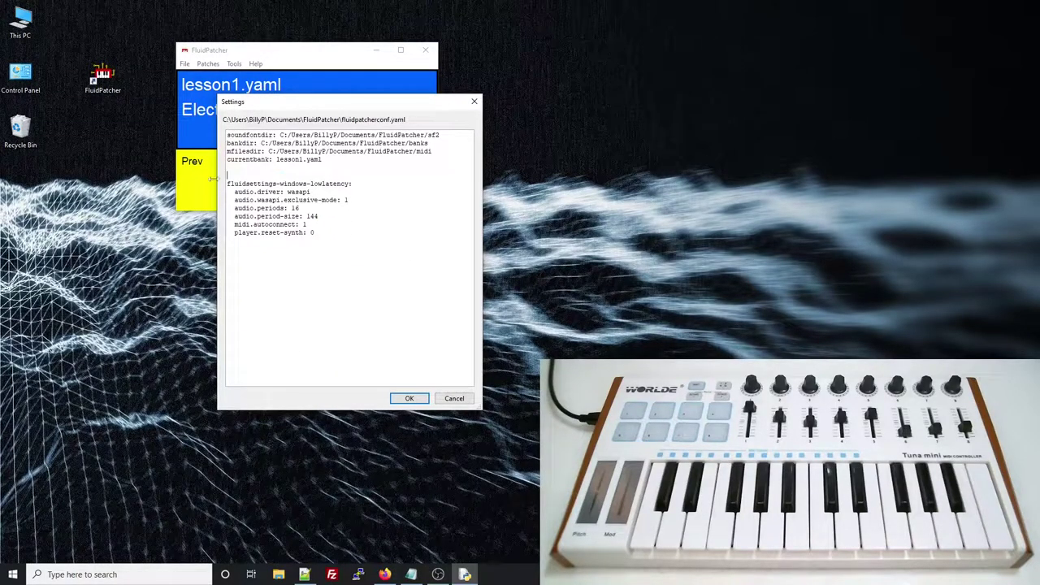
{"action": "left_click_drag", "start_coordinate": [277, 176], "coordinate": [350, 178]}
{"action": "key", "text": "ctrl+z"}
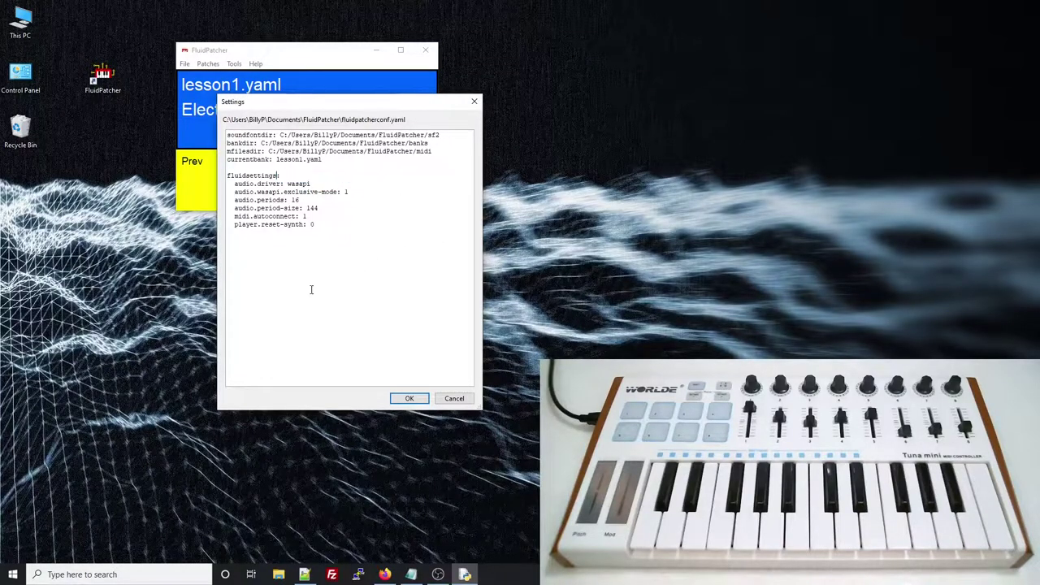
{"action": "left_click_drag", "start_coordinate": [239, 209], "coordinate": [371, 360]}
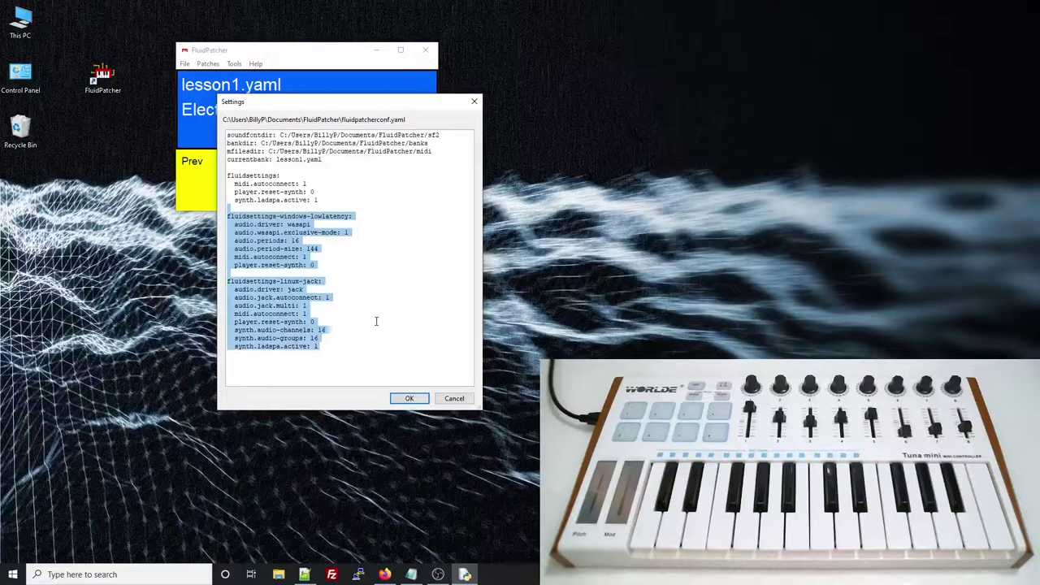
{"action": "key", "text": "Delete"}
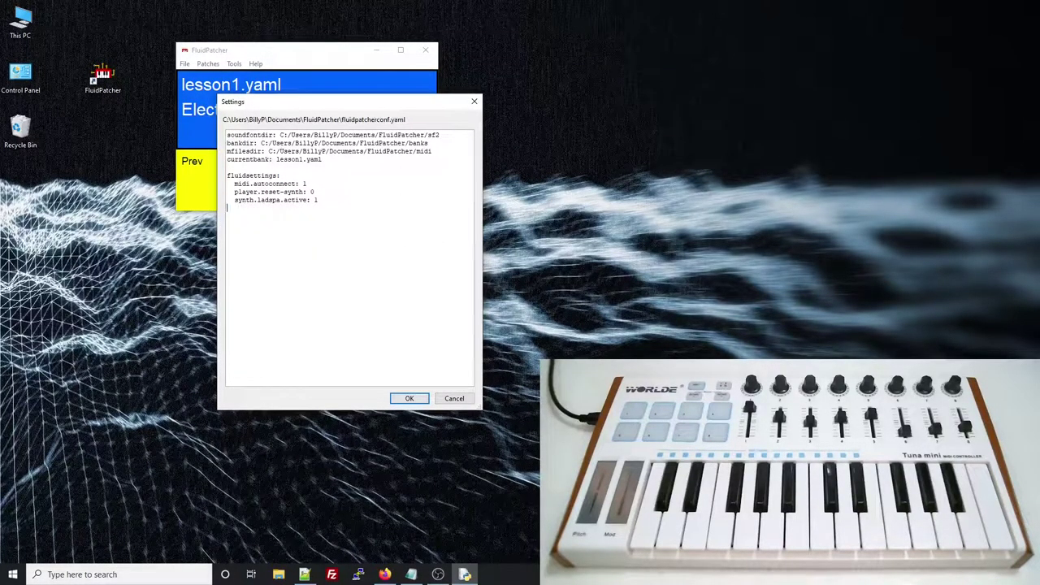
{"action": "left_click", "coordinate": [404, 399]}
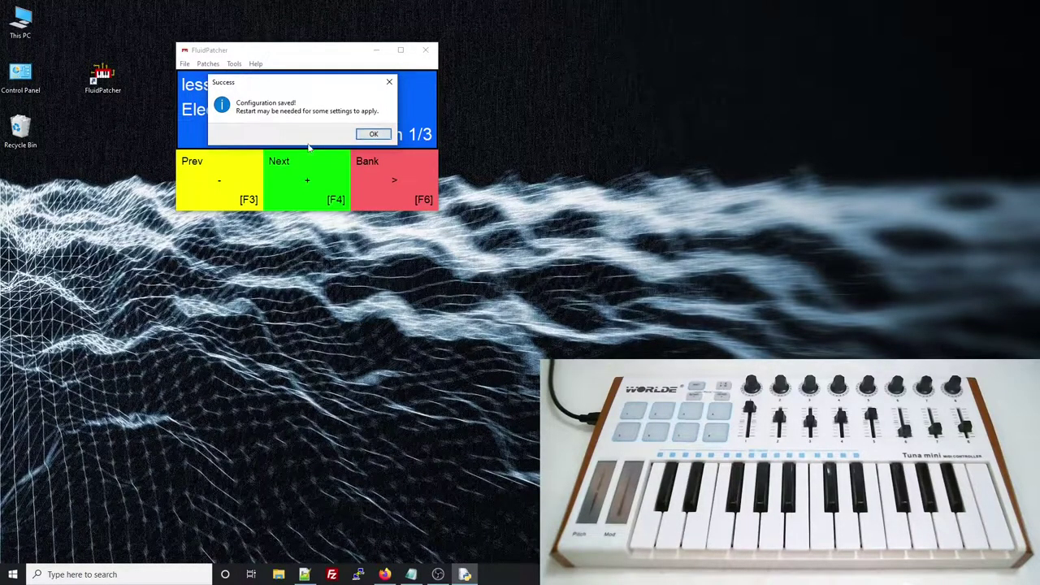
{"action": "left_click", "coordinate": [373, 134]}
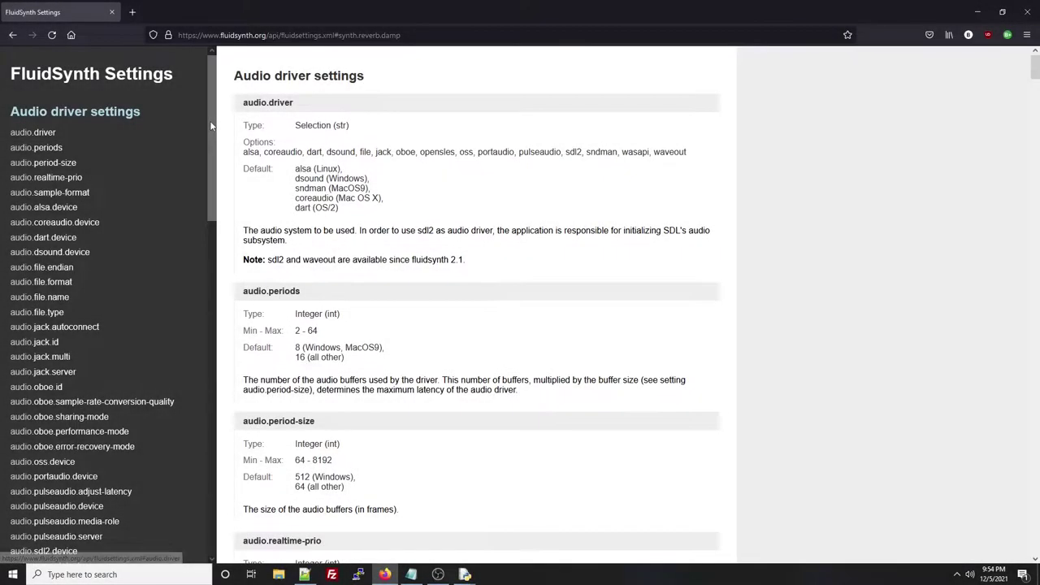
- Read the synth.reverb.damp entry, including its 0.0–1.0 range and runtime-change note
{"action": "left_click_drag", "start_coordinate": [210, 126], "coordinate": [205, 496]}
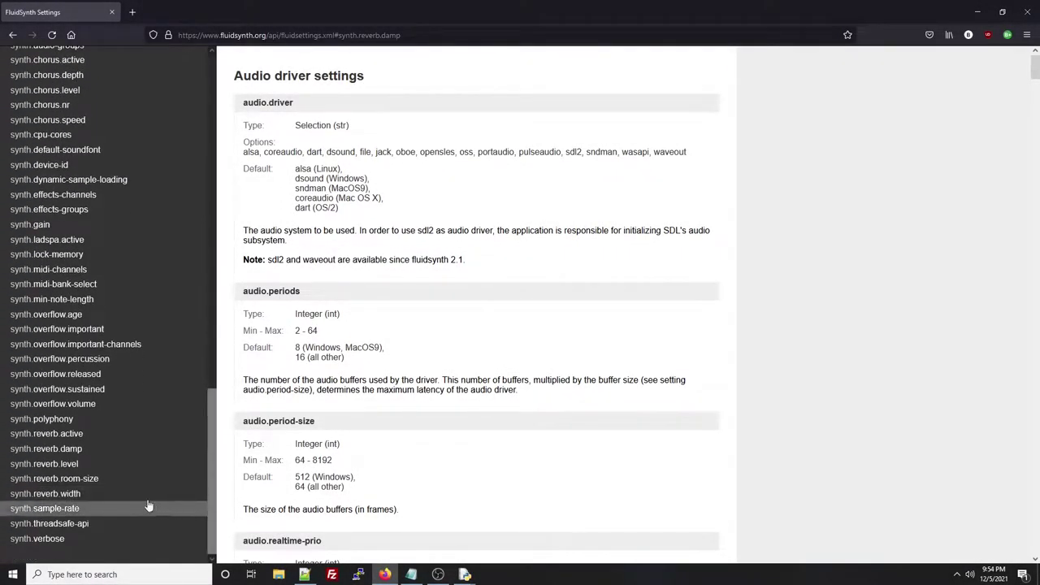
{"action": "left_click", "coordinate": [57, 453]}
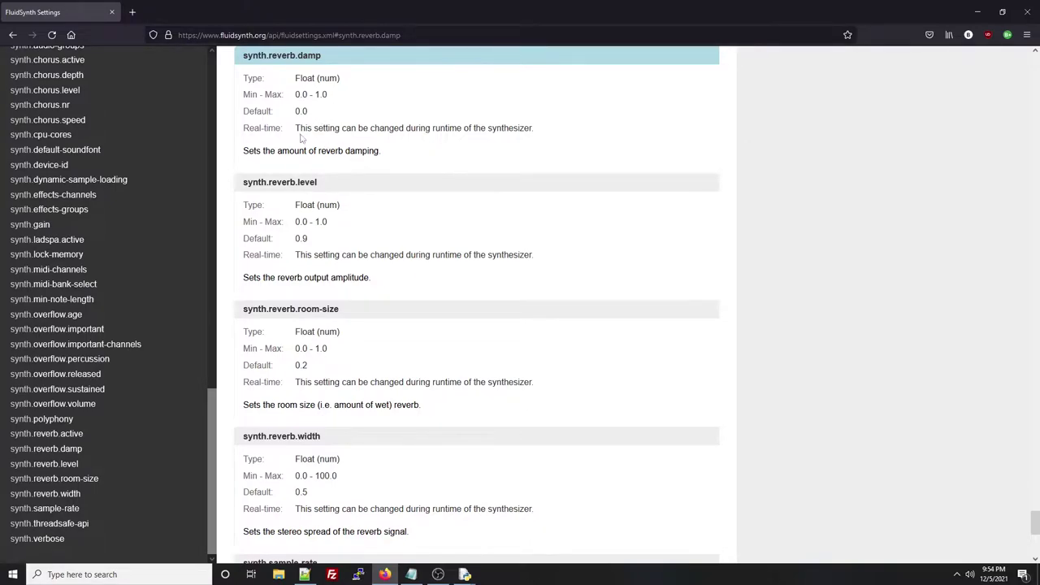
{"action": "left_click_drag", "start_coordinate": [298, 128], "coordinate": [541, 132]}
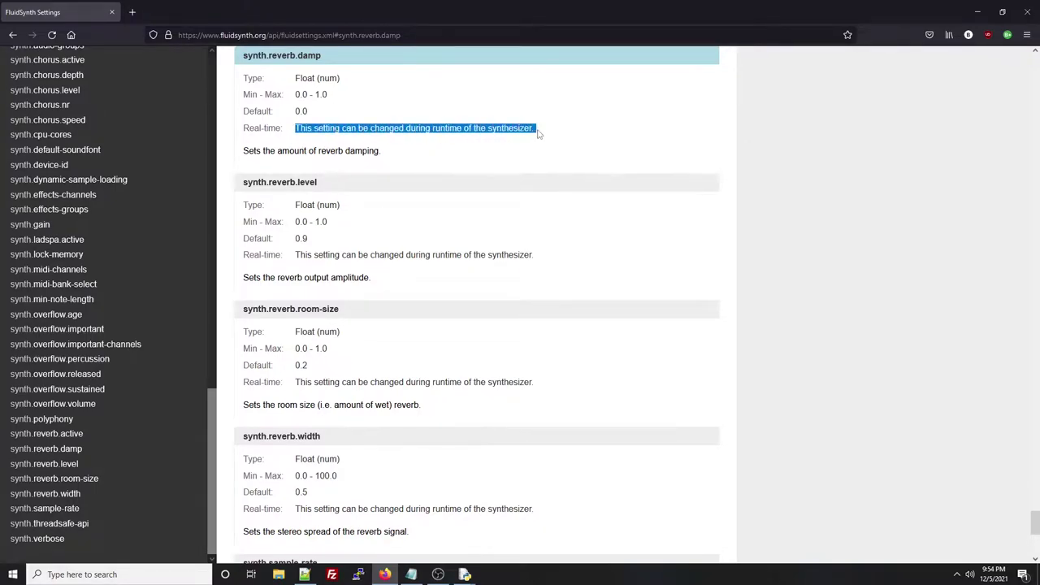
{"action": "left_click", "coordinate": [372, 189]}
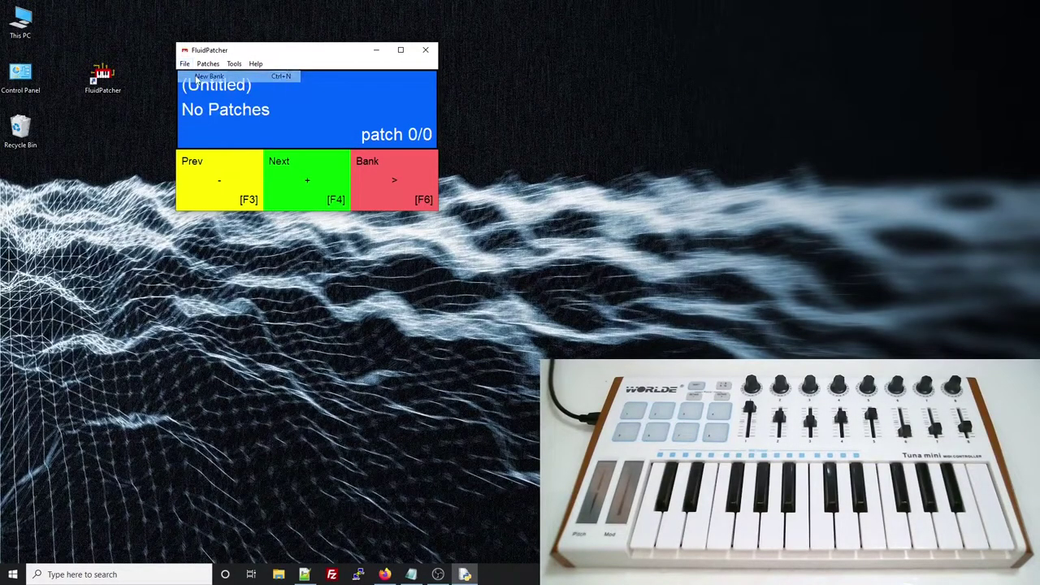
- Start a new bank with a Piano patch using FluidR3_GM.sf2's Yamaha Grand Piano preset
{"action": "left_click", "coordinate": [234, 64]}
{"action": "left_click", "coordinate": [274, 77]}
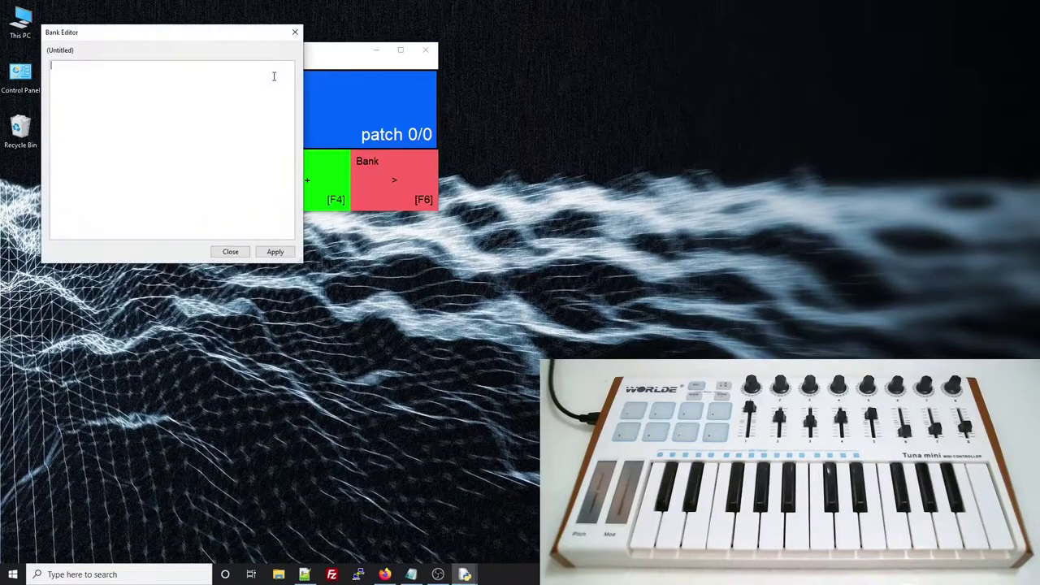
{"action": "left_click_drag", "start_coordinate": [292, 38], "coordinate": [666, 51]}
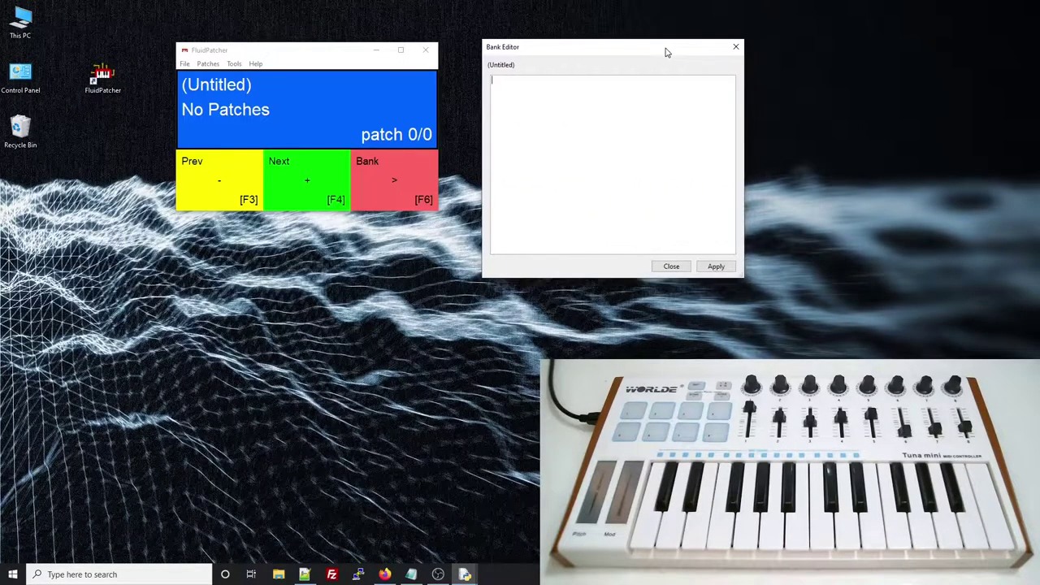
{"action": "left_click", "coordinate": [593, 190]}
{"action": "type", "text": "patch"}
{"action": "type", "text": "es: "}
{"action": "type", "text": "  Piano: "}
{"action": "type", "text": "    1:"}
{"action": "left_click", "coordinate": [235, 65]}
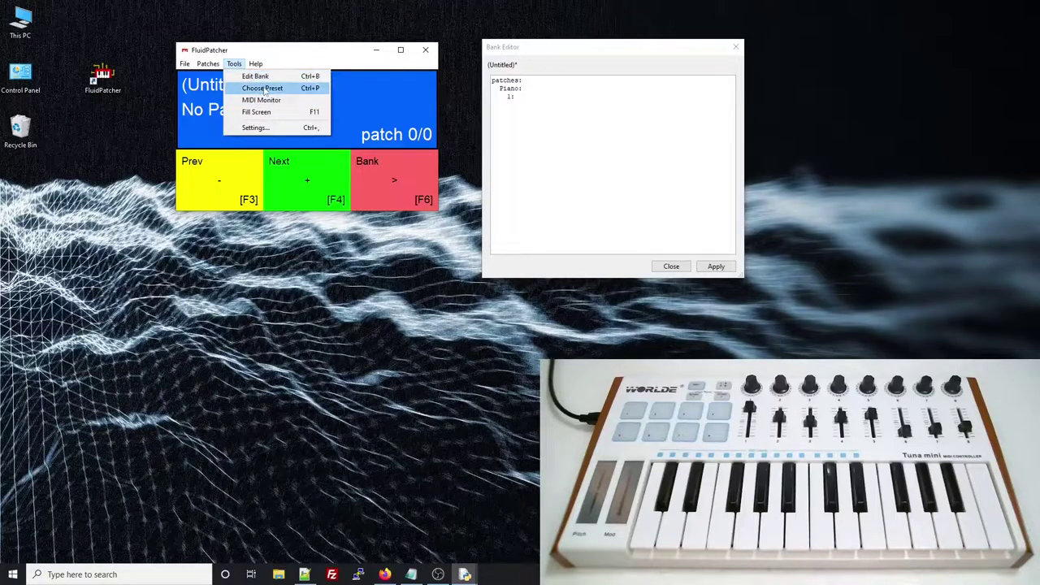
{"action": "left_click", "coordinate": [260, 88]}
{"action": "double_click", "coordinate": [322, 207]}
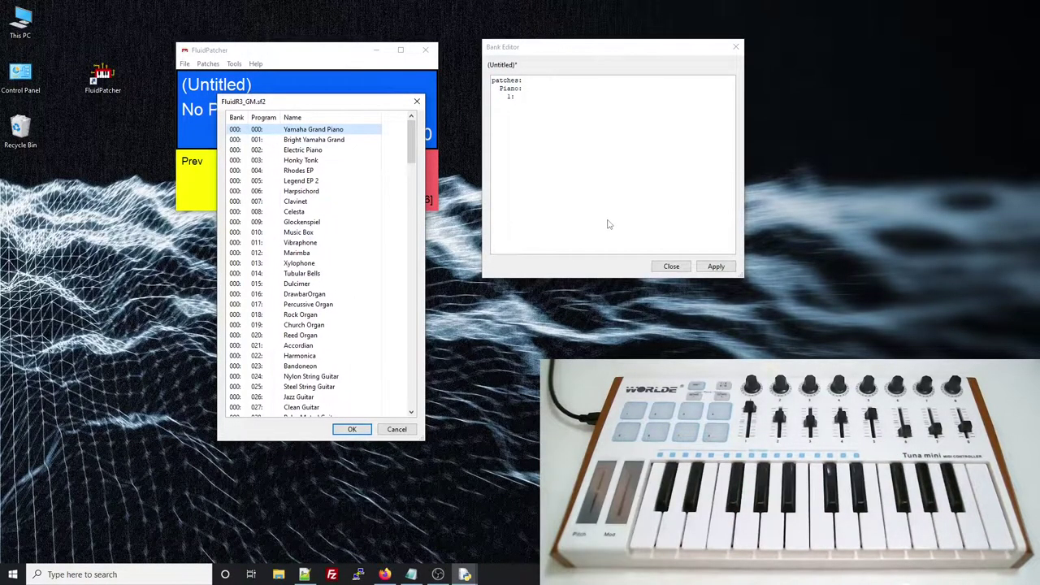
{"action": "left_click", "coordinate": [348, 431]}
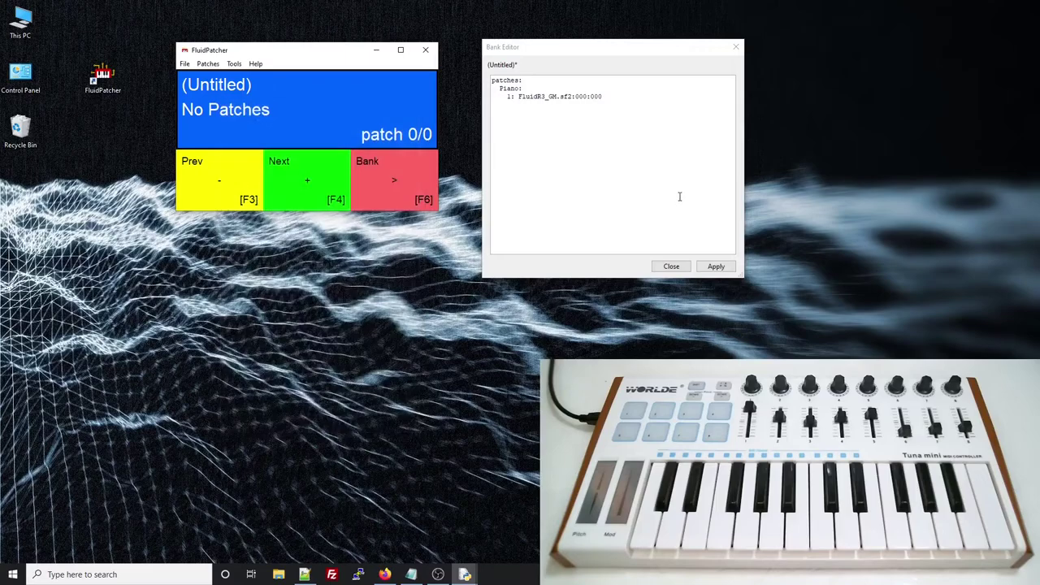
- Paste in the Rhodes EP and Legend EP patches, apply the bank, and step to Legend EP
{"action": "left_click", "coordinate": [637, 148]}
{"action": "type", "text": "Rhodes EP:     1: FluidR3_GM.sf2:000:004   Legend EP:     1: FluidR3_GM.sf2:000:005"}
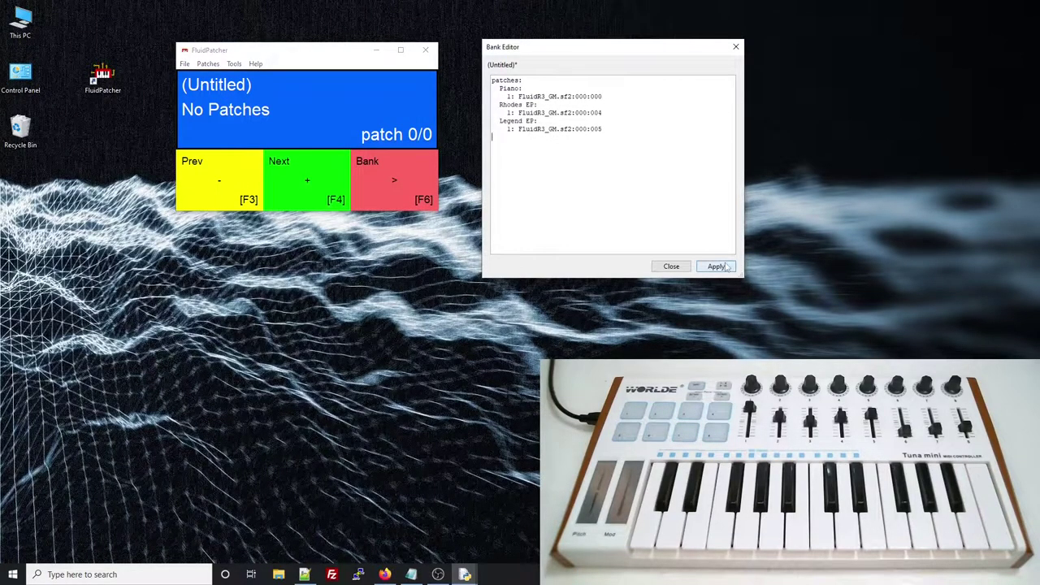
{"action": "left_click", "coordinate": [726, 267]}
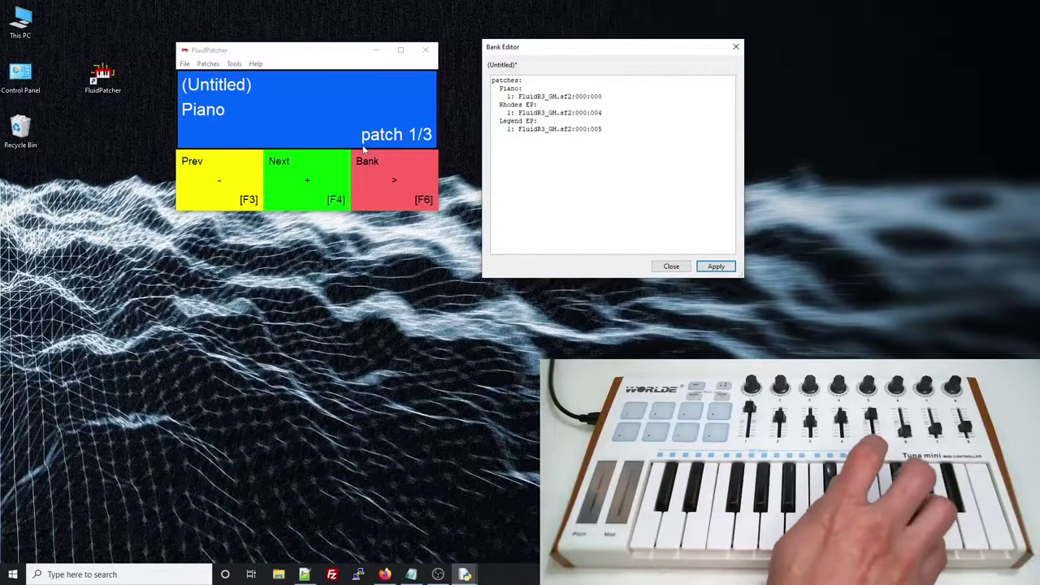
{"action": "left_click", "coordinate": [277, 182]}
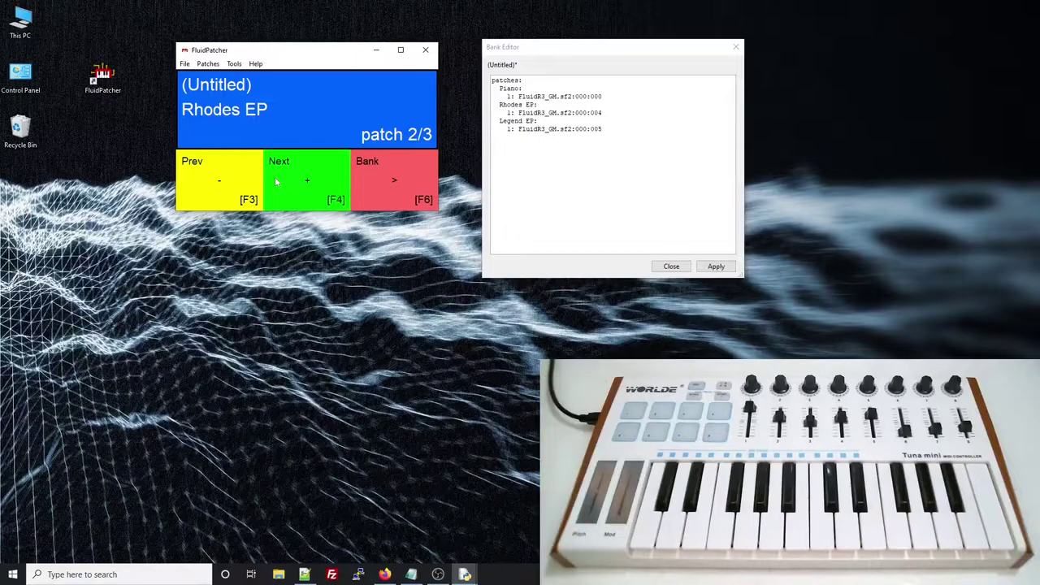
{"action": "left_click", "coordinate": [284, 204]}
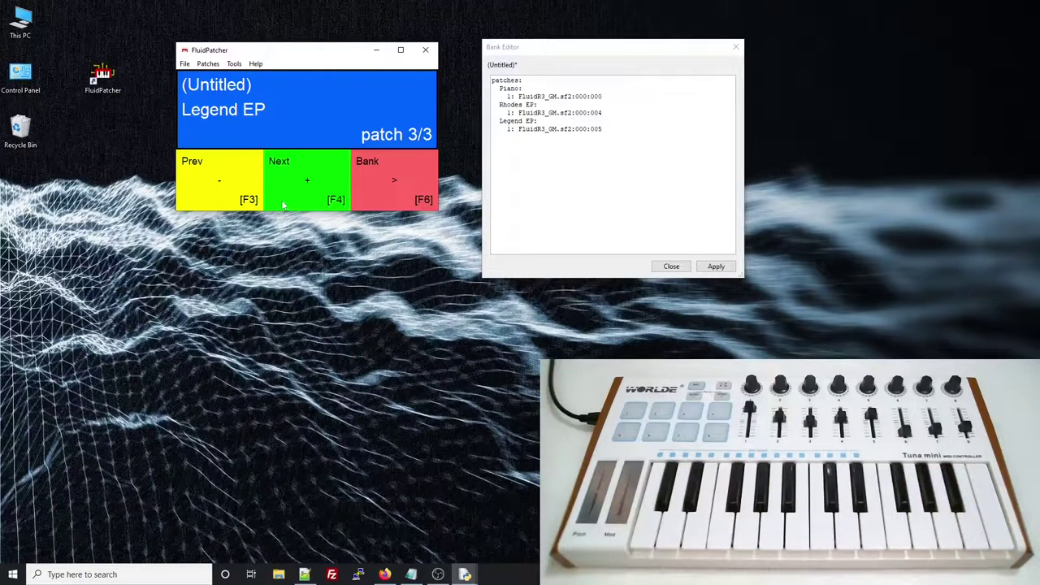
{"action": "left_click", "coordinate": [587, 175]}
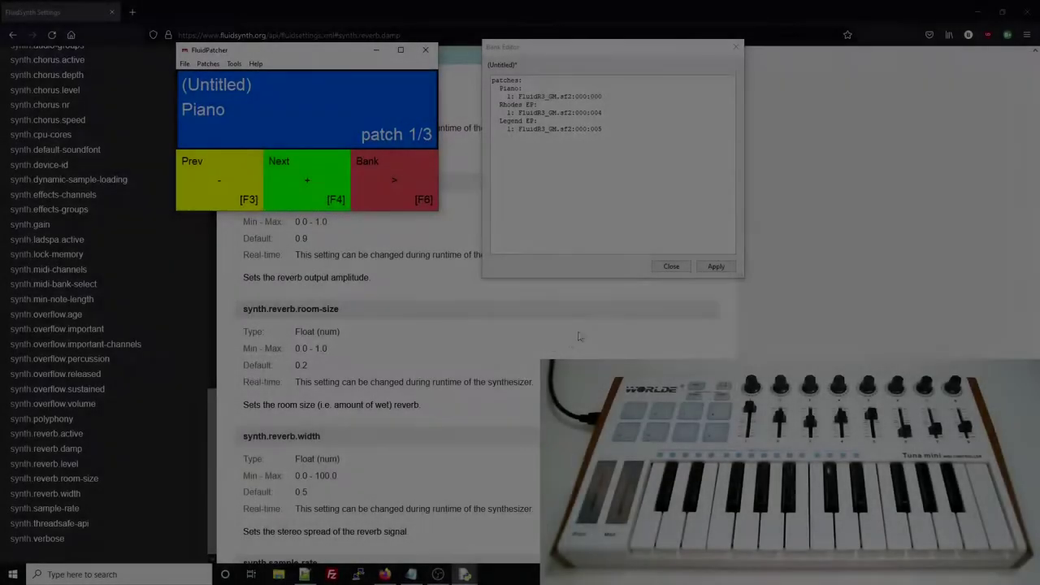
- Add bank-level fluidsettings with synth.reverb.room-size 1.0, apply, and advance to Rhodes EP
{"action": "key", "text": "Return"}
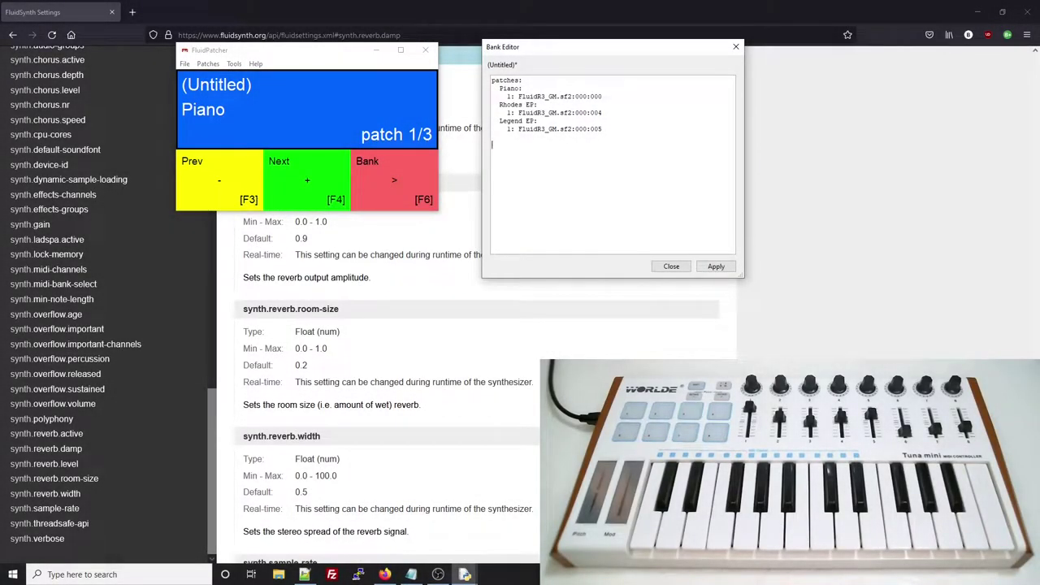
{"action": "type", "text": "fluidsettings: "}
{"action": "type", "text": "  synth.rever"}
{"action": "type", "text": "b.room-size: 1.0"}
{"action": "left_click", "coordinate": [716, 266]}
{"action": "left_click", "coordinate": [304, 183]}
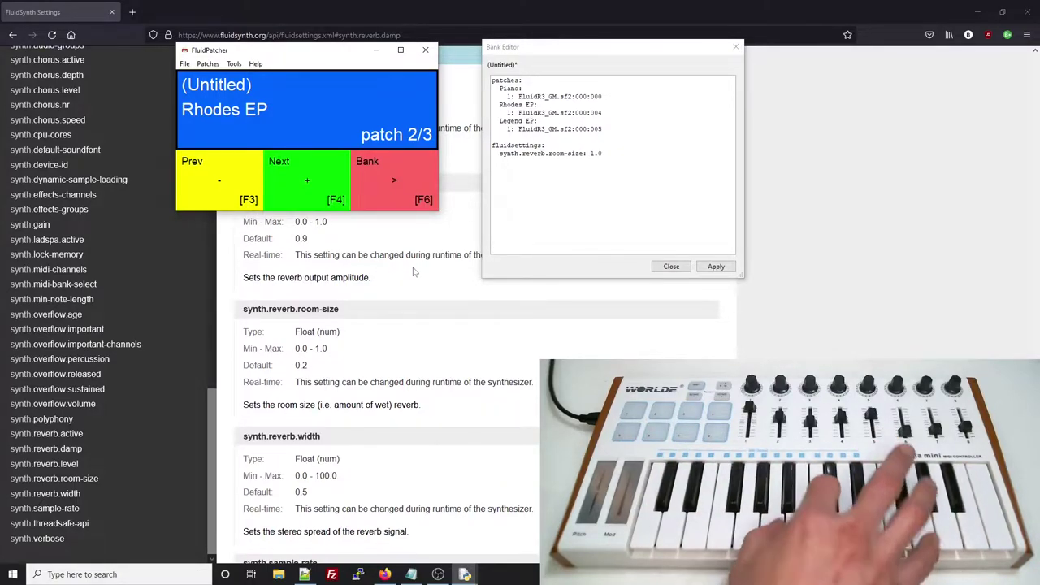
- Give Rhodes EP its own synth.reverb.room-size of 0.1, apply, and return to Piano
{"action": "left_click", "coordinate": [605, 113]}
{"action": "key", "text": "Return"}
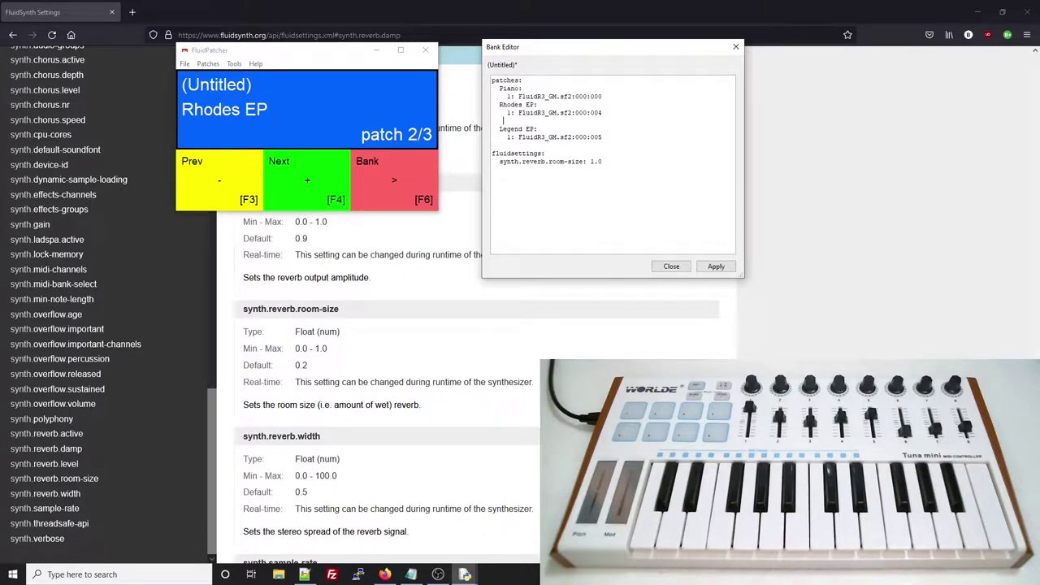
{"action": "type", "text": "fluidsettings:"}
{"action": "key", "text": "Return"}
{"action": "type", "text": "synth.reverb.room-si"}
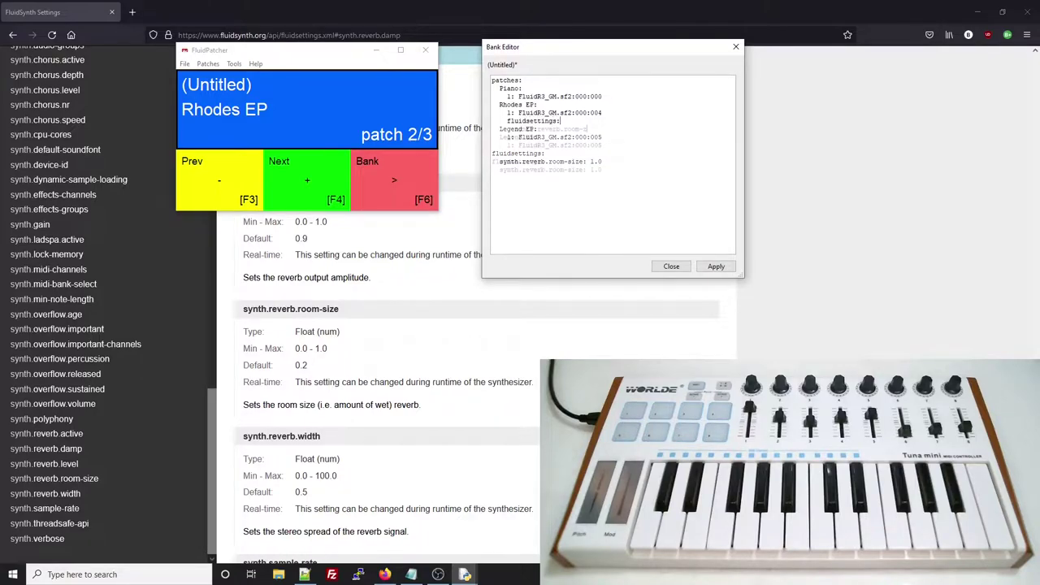
{"action": "type", "text": "ze: 0.1"}
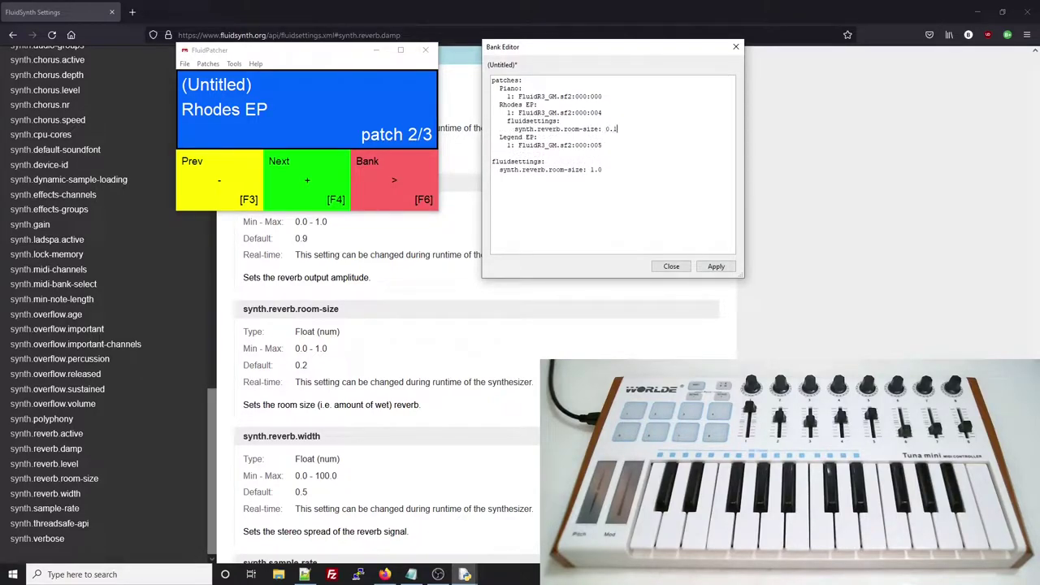
{"action": "left_click", "coordinate": [716, 267]}
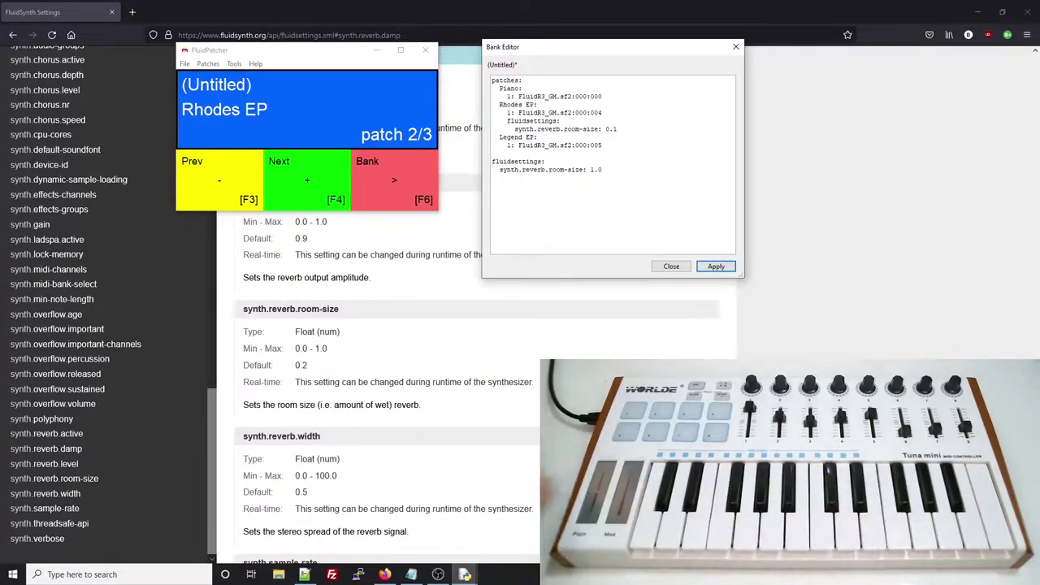
{"action": "left_click", "coordinate": [203, 183]}
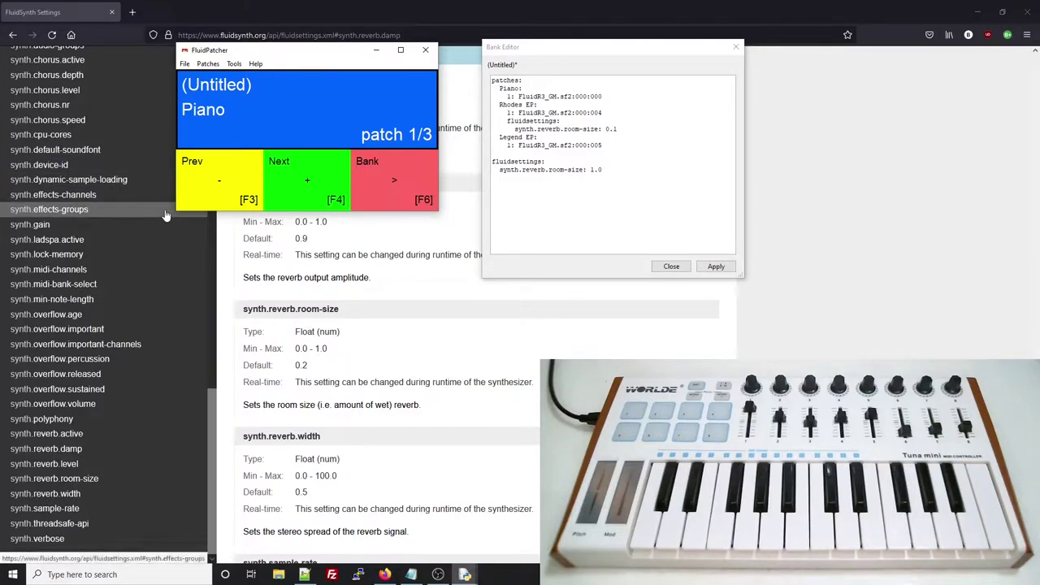
- Give Legend EP its own fluidsettings with synth.chorus.speed 1.1 and apply the bank
{"action": "left_click", "coordinate": [664, 141]}
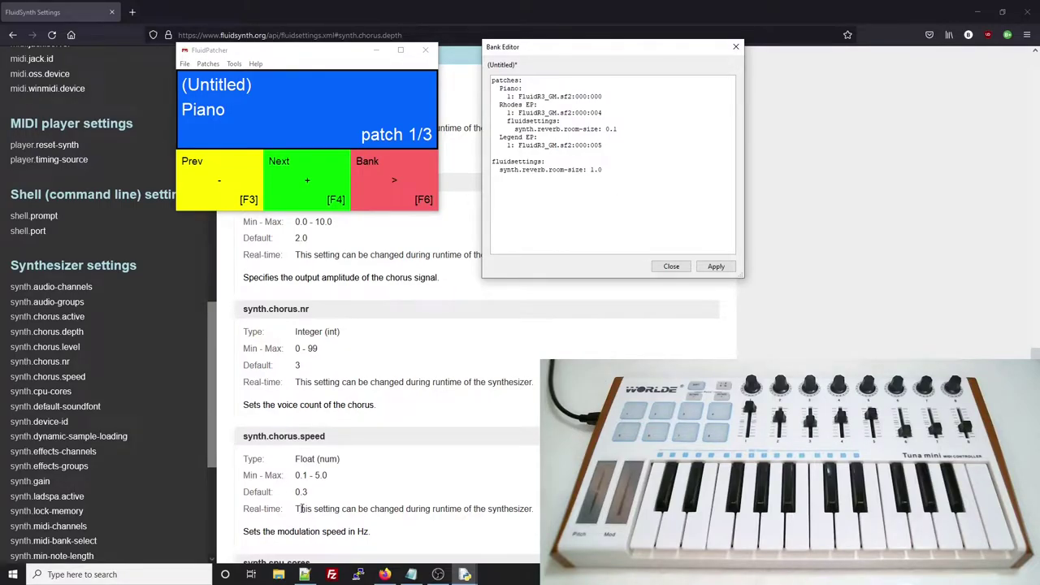
{"action": "left_click", "coordinate": [618, 144]}
{"action": "key", "text": "Return"}
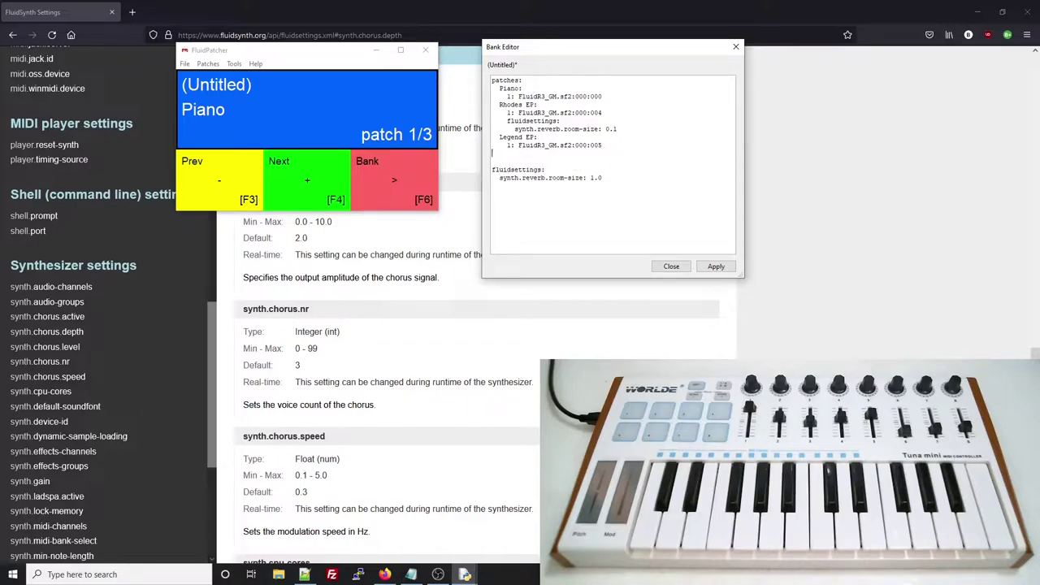
{"action": "type", "text": "fluidsettings:"}
{"action": "key", "text": "Return"}
{"action": "type", "text": "synth.chorus.speed: 1.1"}
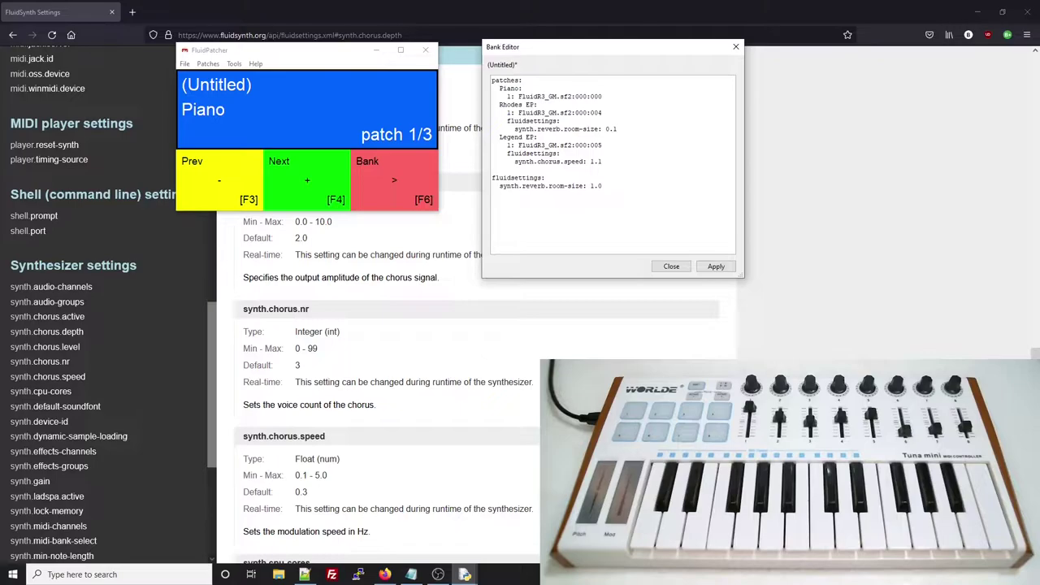
{"action": "left_click", "coordinate": [714, 268]}
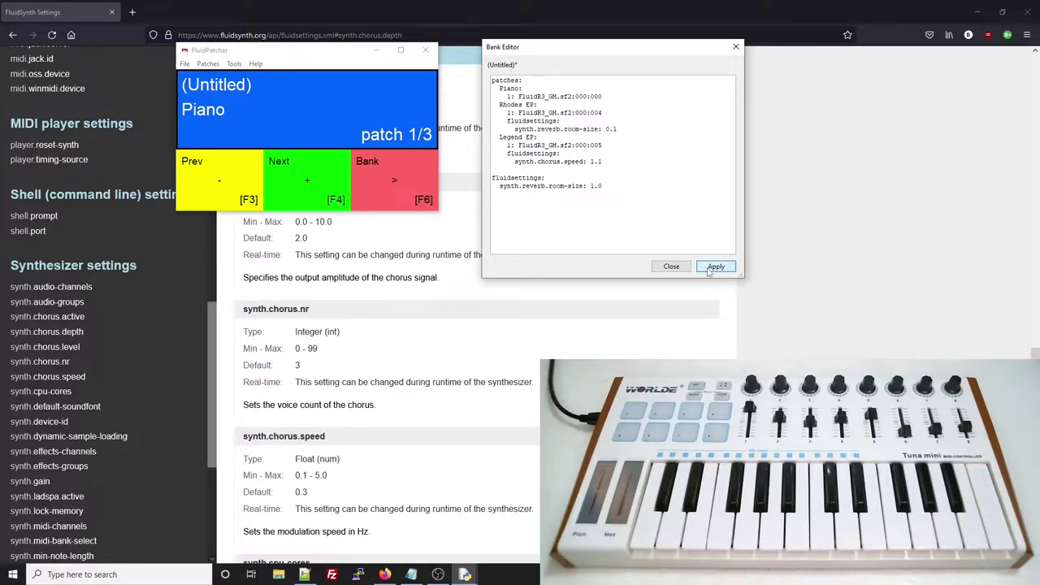
- Audition Rhodes EP and Legend EP, ending back on Rhodes EP
{"action": "left_click", "coordinate": [301, 183]}
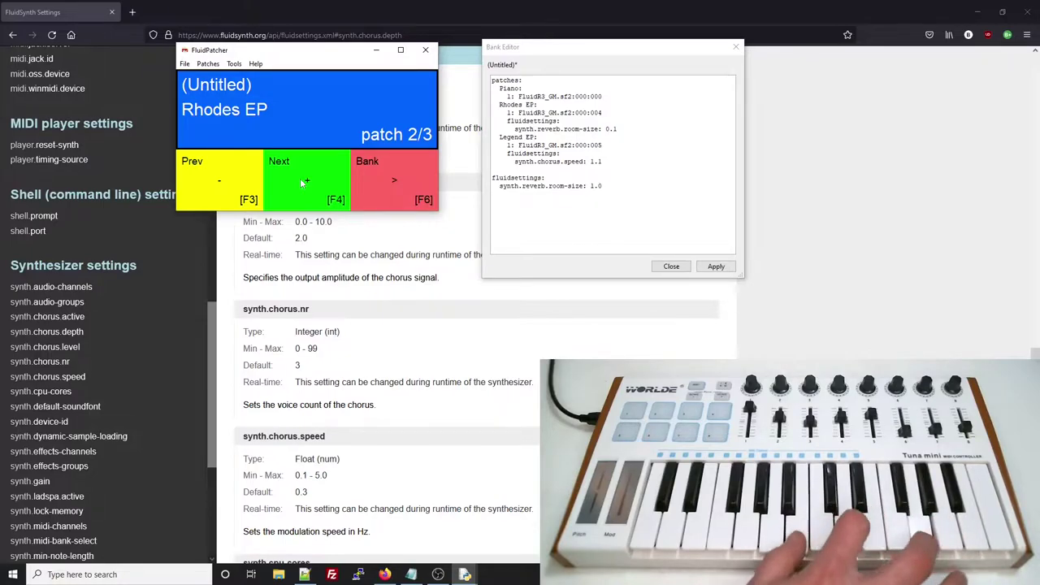
{"action": "left_click", "coordinate": [303, 183]}
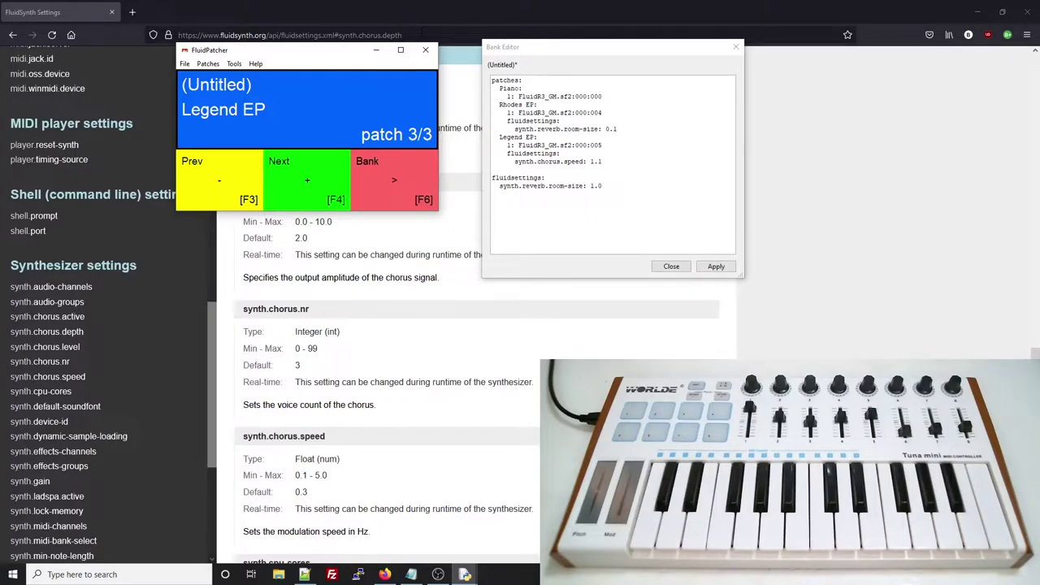
{"action": "left_click", "coordinate": [243, 185]}
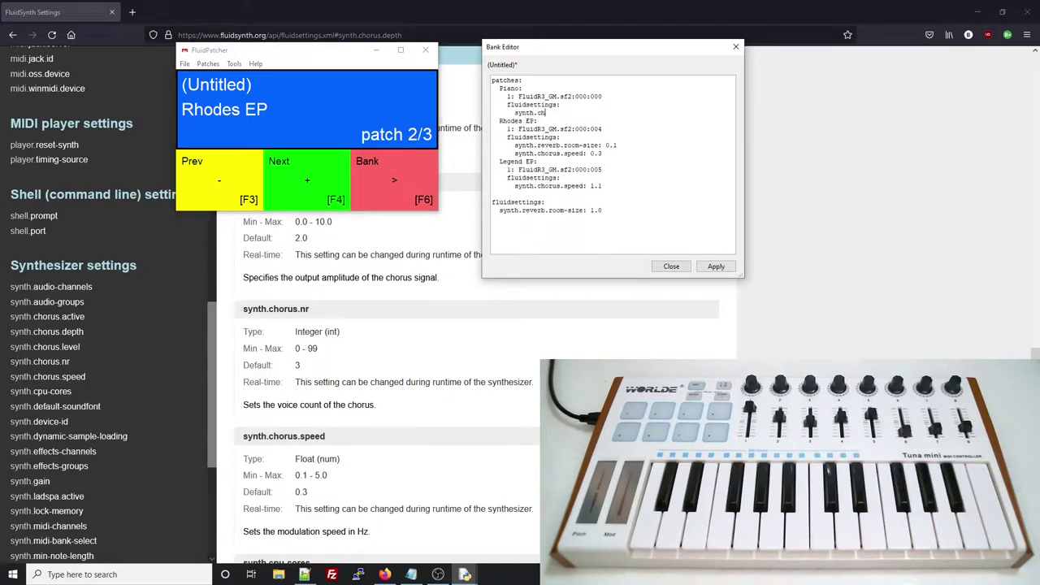
- Add synth.chorus.speed 0.3 to the bank-level fluidsettings, apply, and advance to Legend EP
{"action": "type", "text": "orus.speed: 0.3"}
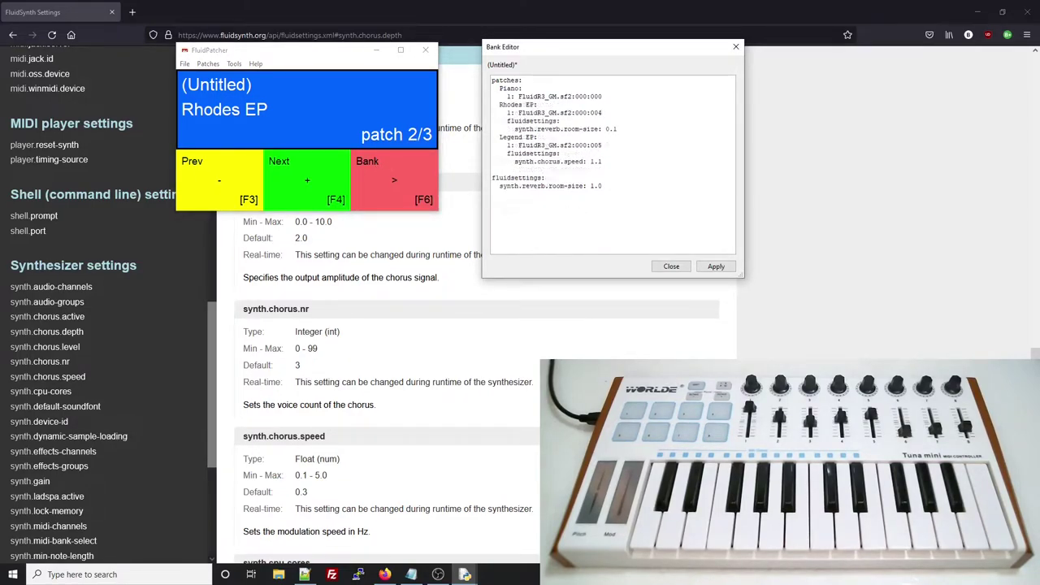
{"action": "type", "text": "synth.chorus.speed: 0.3"}
{"action": "left_click", "coordinate": [720, 267]}
{"action": "left_click", "coordinate": [300, 179]}
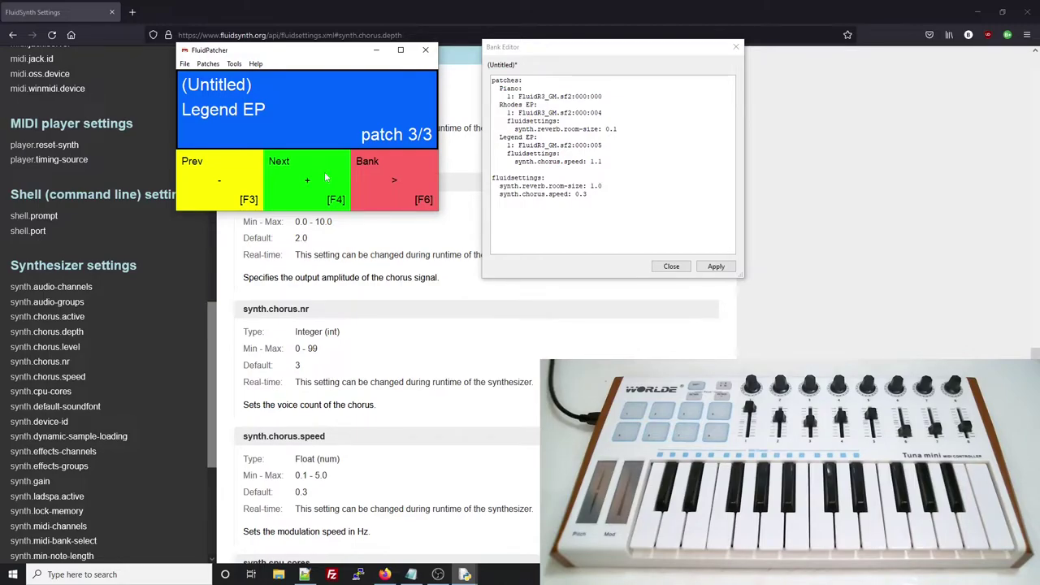
{"action": "left_click", "coordinate": [234, 64]}
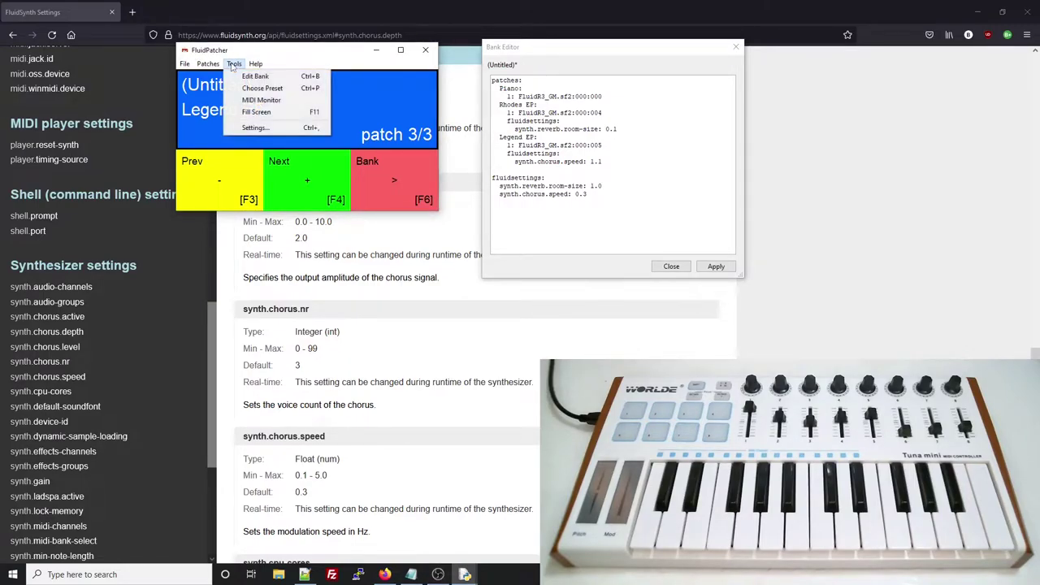
{"action": "left_click", "coordinate": [272, 129]}
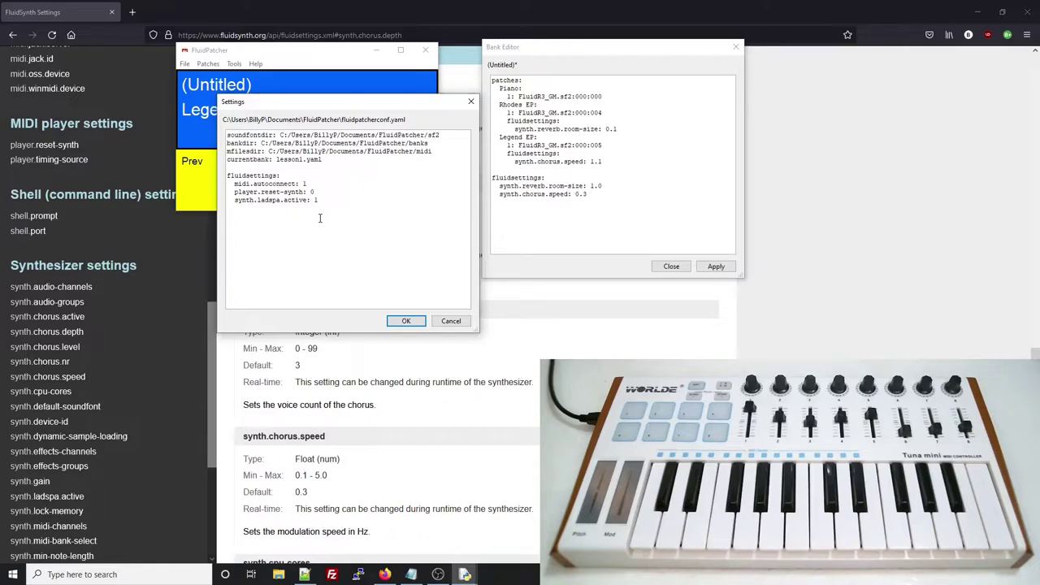
{"action": "scroll", "coordinate": [296, 468], "scroll_direction": "down", "scroll_amount": 10}
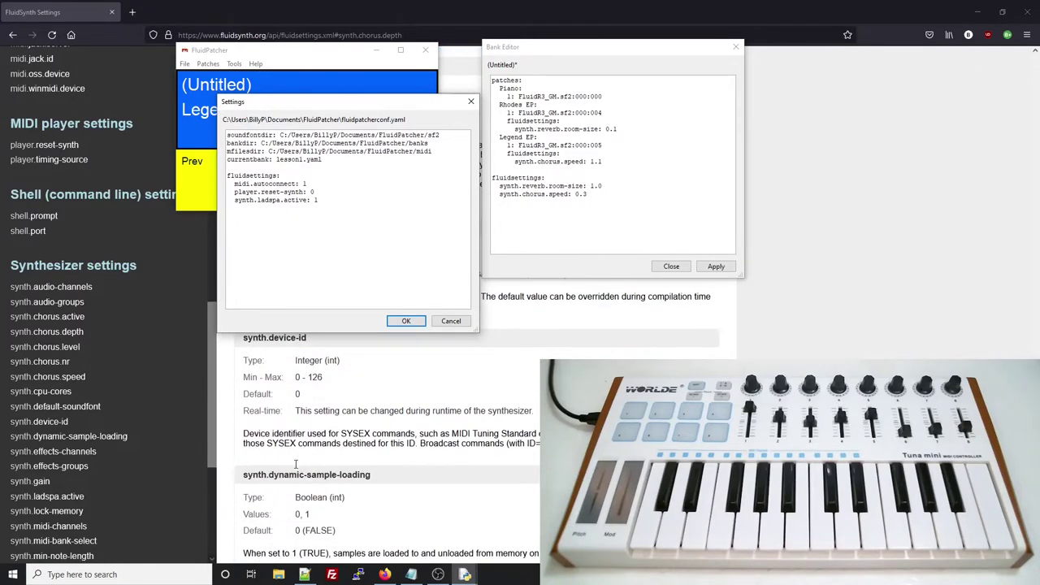
{"action": "scroll", "coordinate": [297, 468], "scroll_direction": "down", "scroll_amount": 5}
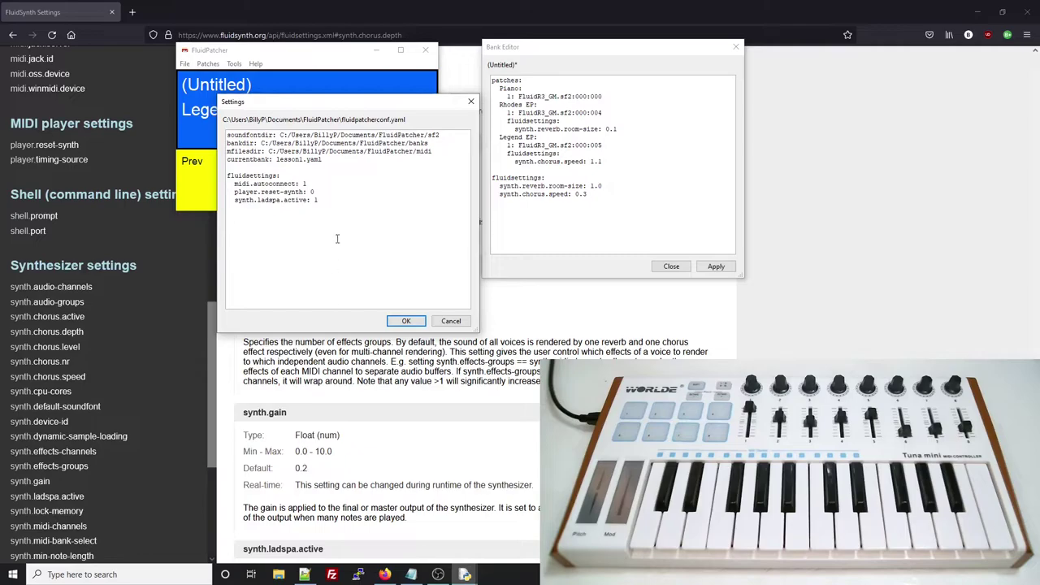
{"action": "left_click", "coordinate": [341, 201]}
{"action": "key", "text": "Return"}
{"action": "type", "text": "synth.gain: 0."}
{"action": "left_click", "coordinate": [406, 320]}
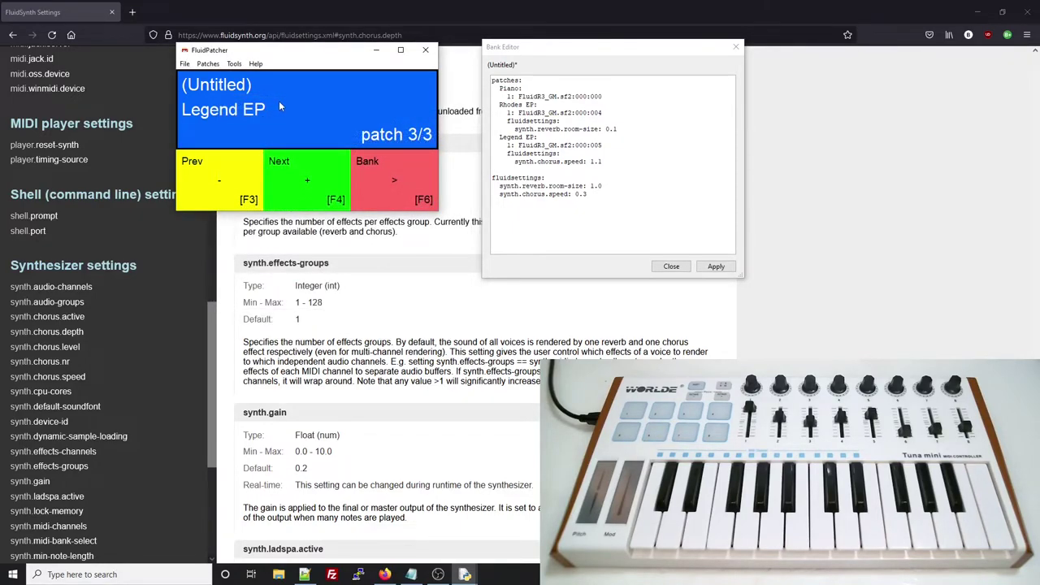
- Save the bank under the new name lesson2
{"action": "left_click", "coordinate": [186, 64]}
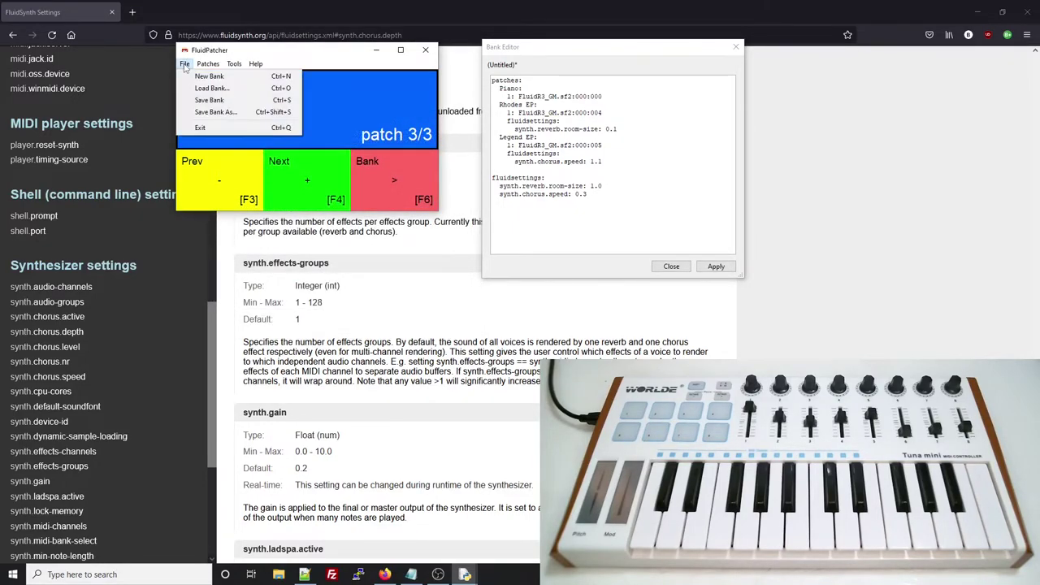
{"action": "left_click", "coordinate": [214, 112]}
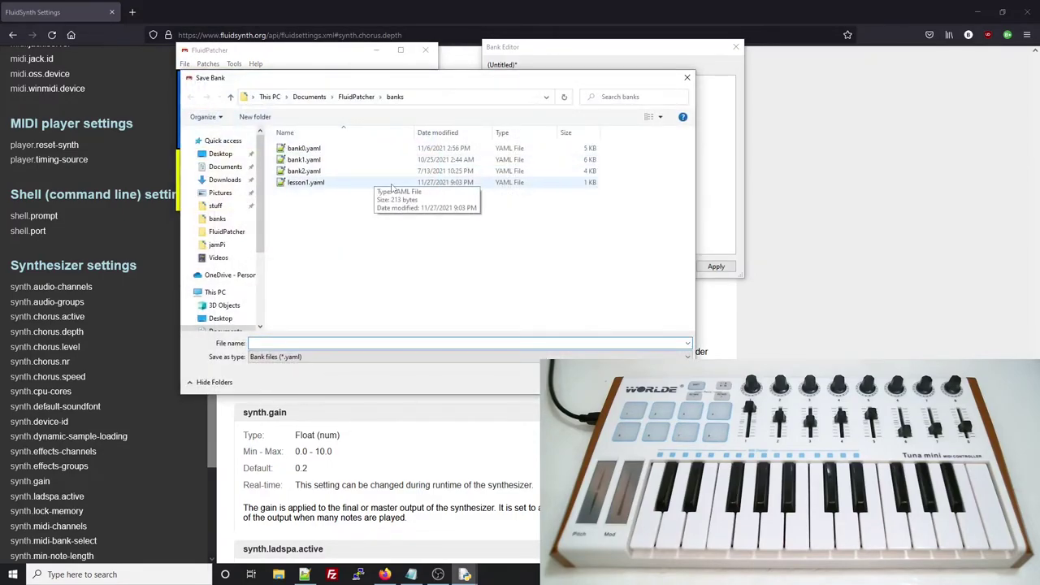
{"action": "type", "text": "lesson2"}
{"action": "key", "text": "Return"}
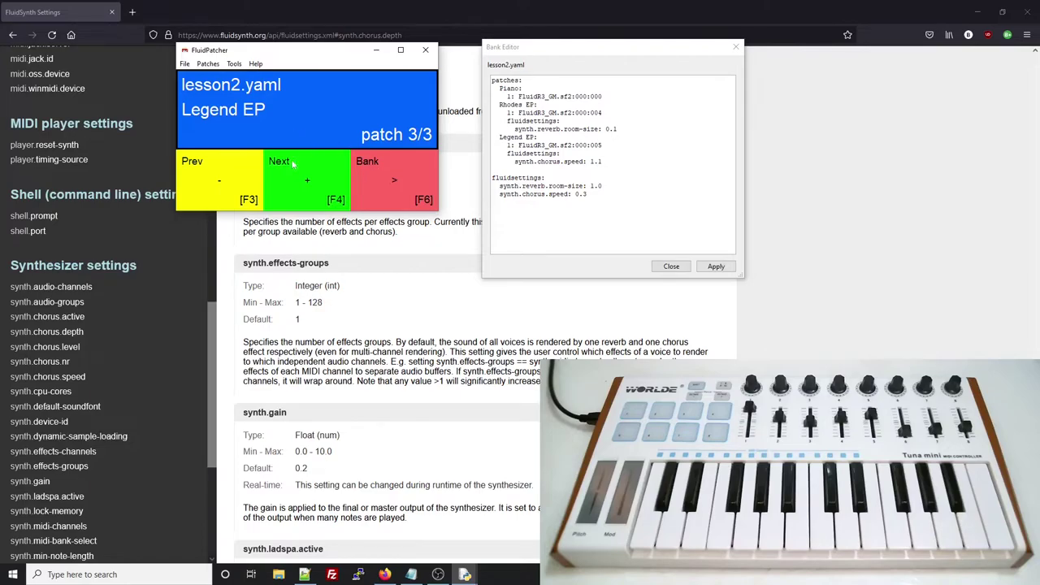
- Reload lesson2.yaml from the banks folder and advance to the Rhodes EP patch
{"action": "left_click", "coordinate": [185, 63]}
{"action": "left_click", "coordinate": [199, 87]}
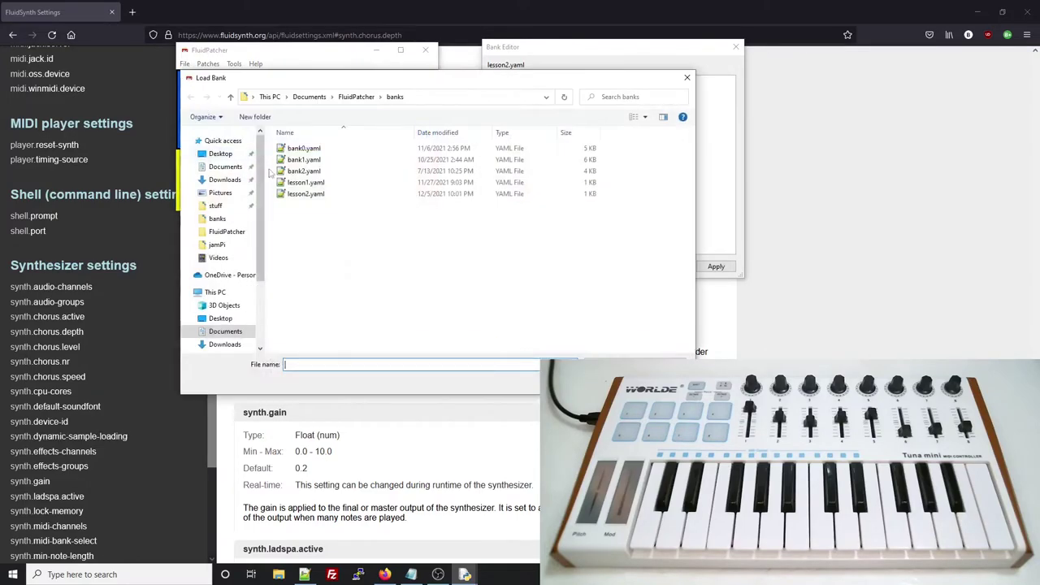
{"action": "double_click", "coordinate": [293, 195]}
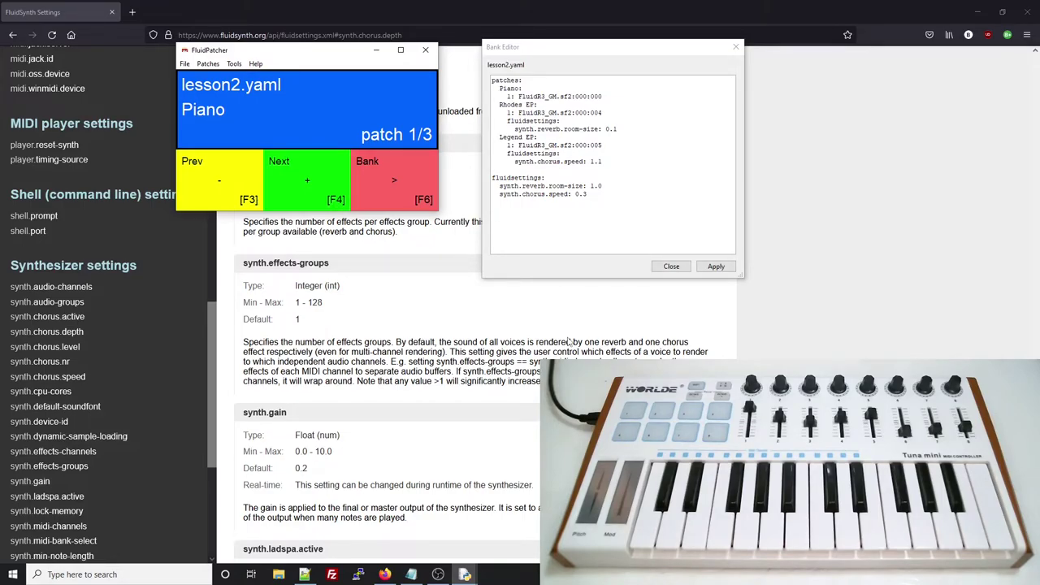
{"action": "left_click", "coordinate": [298, 167]}
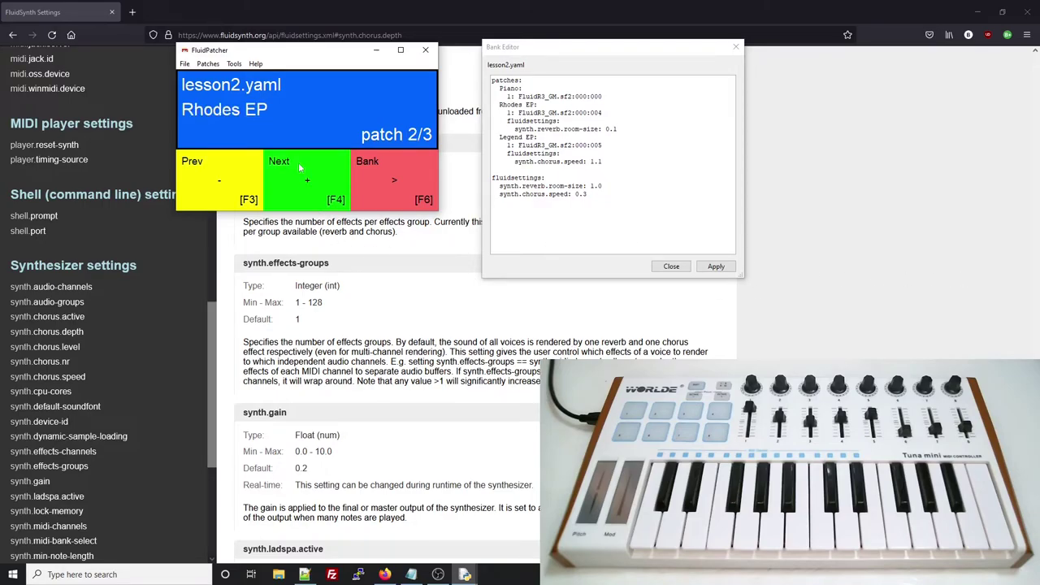